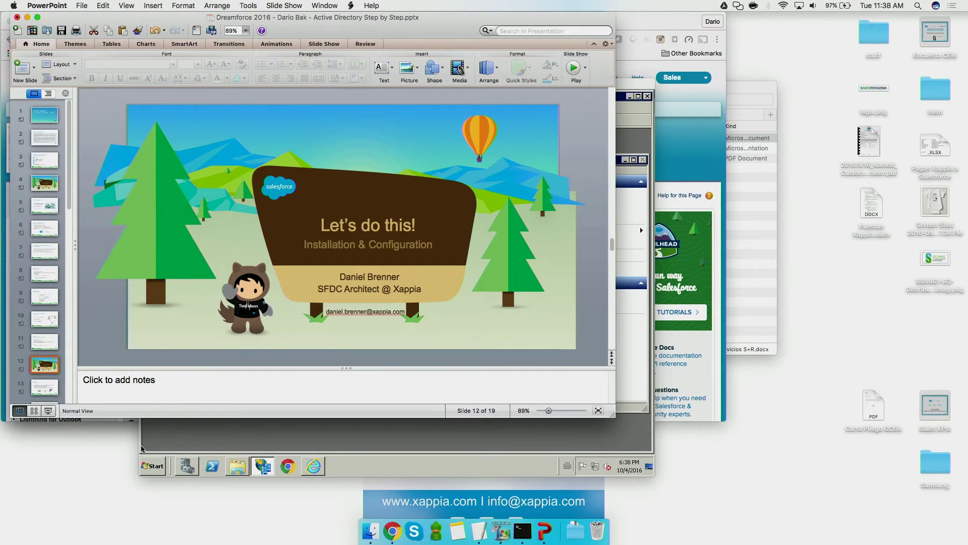
Step: Switch to Salesforce Setup in Chrome, show it full screen, and open the My Domain page by searching for "my do"
{"action": "left_click", "coordinate": [385, 527]}
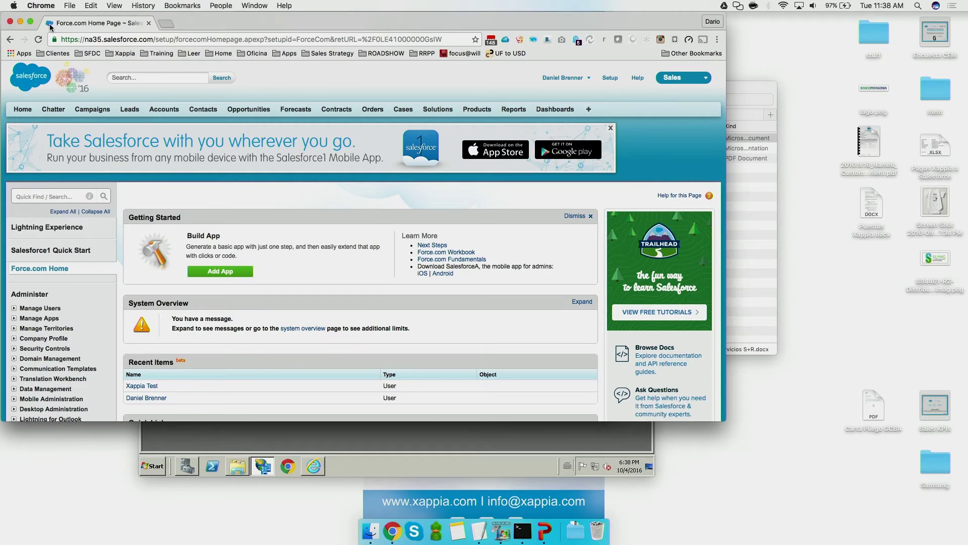
{"action": "left_click", "coordinate": [30, 22]}
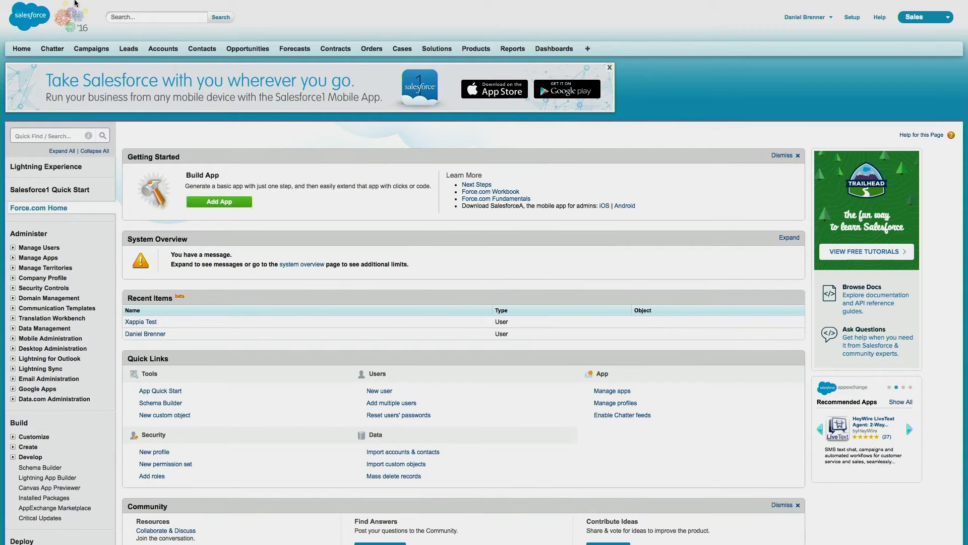
{"action": "left_click", "coordinate": [42, 135]}
{"action": "type", "text": "my do"}
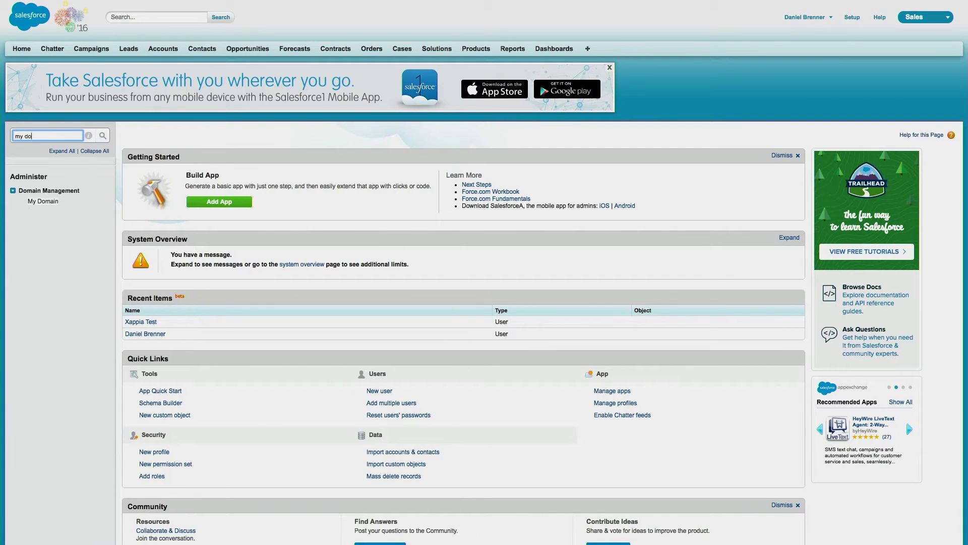
{"action": "left_click", "coordinate": [48, 201]}
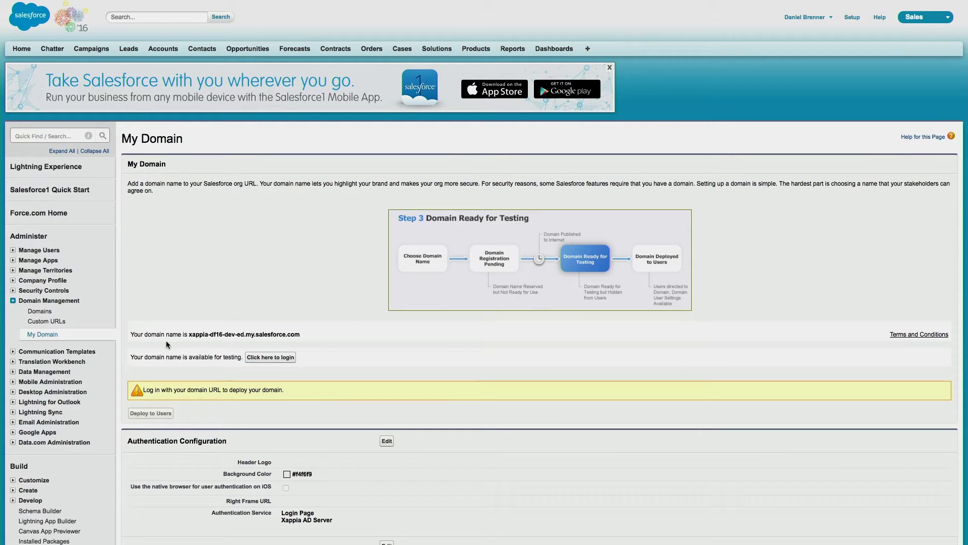
Step: Review the org's domain name and the Authentication Service entries on the My Domain page
{"action": "left_click_drag", "start_coordinate": [189, 335], "coordinate": [301, 335]}
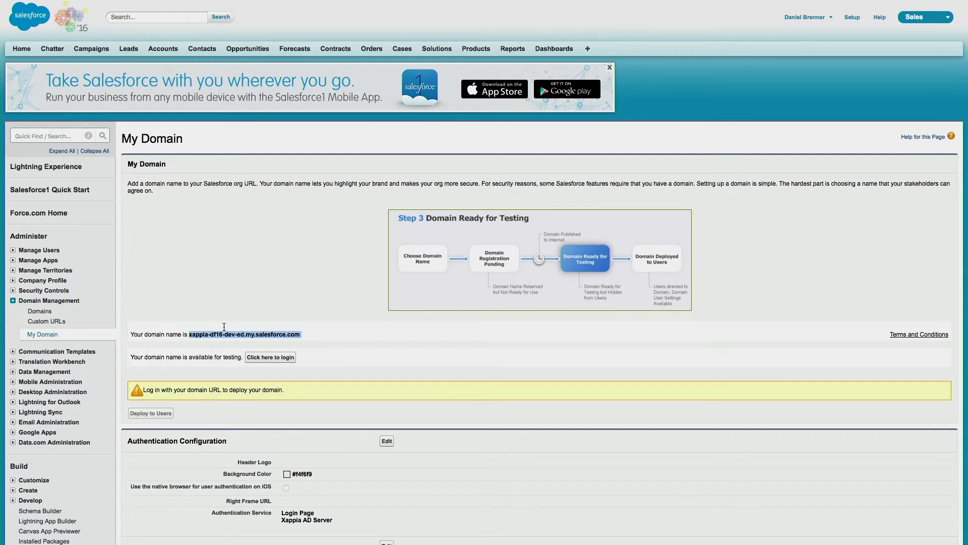
{"action": "scroll", "coordinate": [263, 351], "scroll_direction": "down", "scroll_amount": 2}
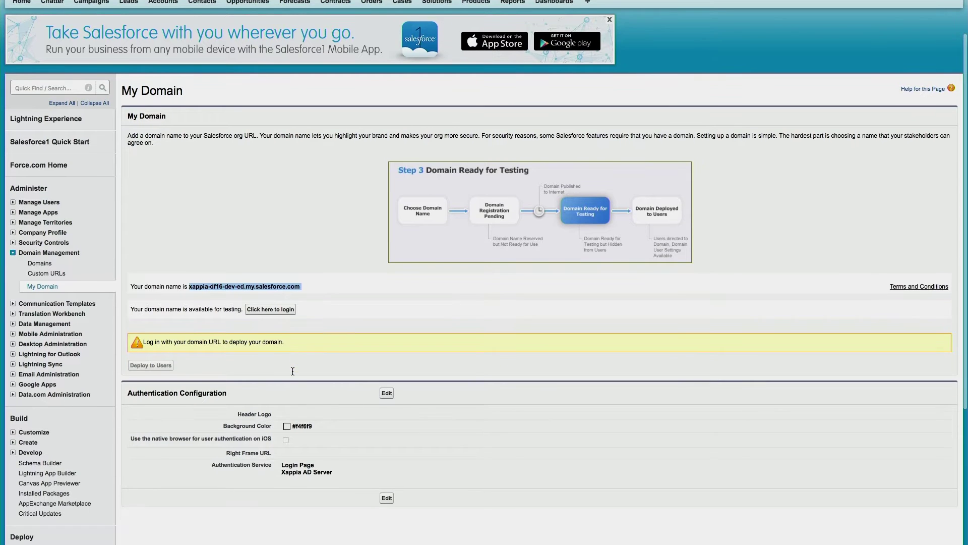
{"action": "left_click", "coordinate": [211, 466]}
{"action": "left_click_drag", "start_coordinate": [212, 467], "coordinate": [335, 475]}
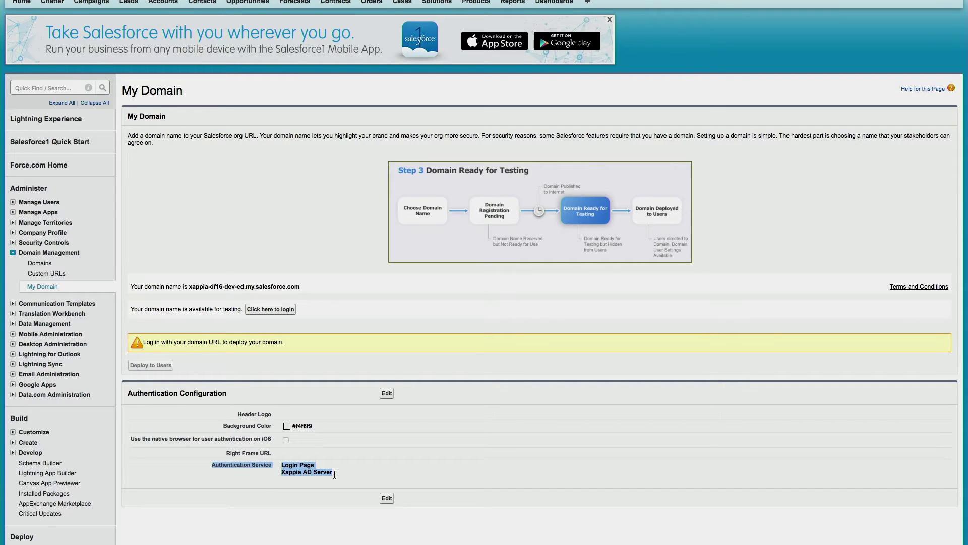
Step: Open the Authentication Configuration for editing, examine the Login Page and Xappia AD Server services, and leave without saving
{"action": "left_click", "coordinate": [391, 394]}
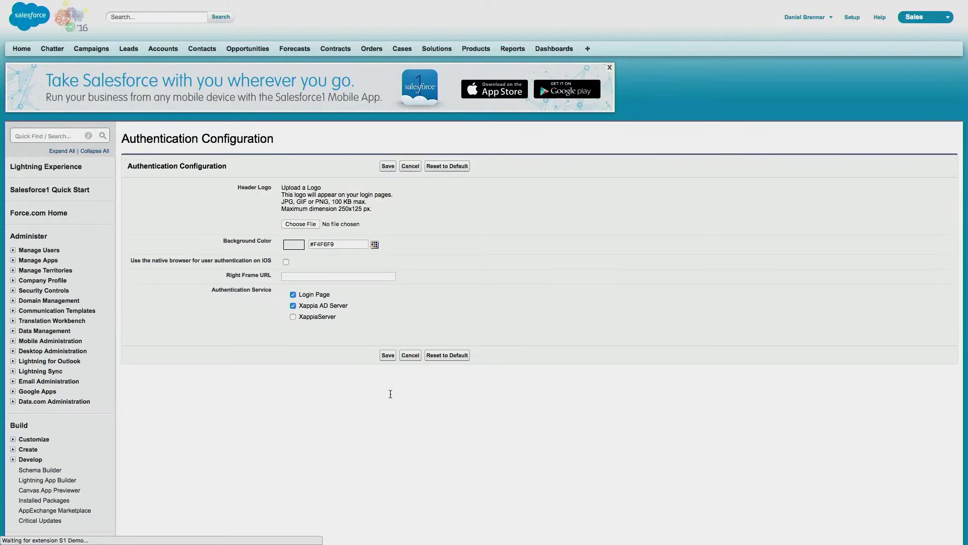
{"action": "left_click_drag", "start_coordinate": [288, 296], "coordinate": [334, 298]}
{"action": "left_click", "coordinate": [334, 297]}
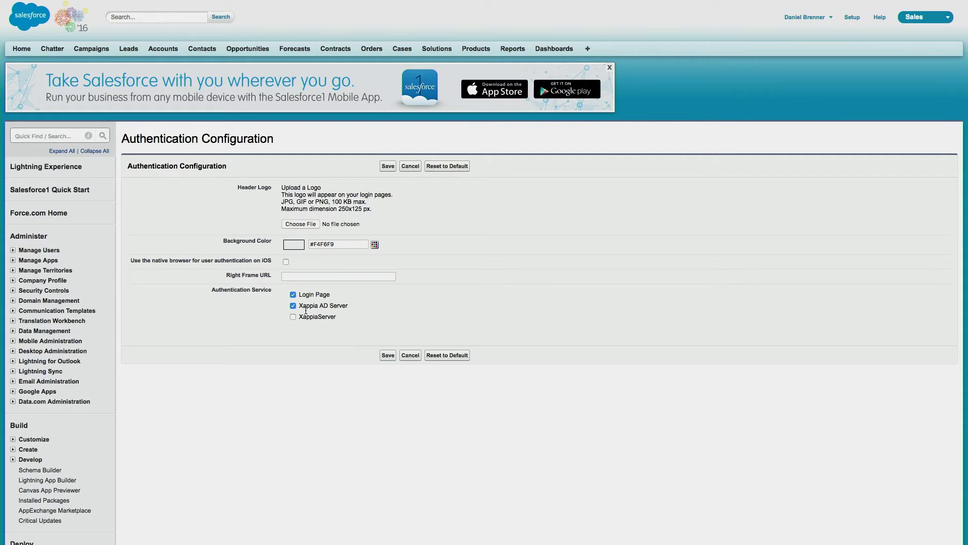
{"action": "left_click_drag", "start_coordinate": [300, 305], "coordinate": [351, 311]}
{"action": "left_click", "coordinate": [352, 310]}
{"action": "left_click", "coordinate": [406, 166]}
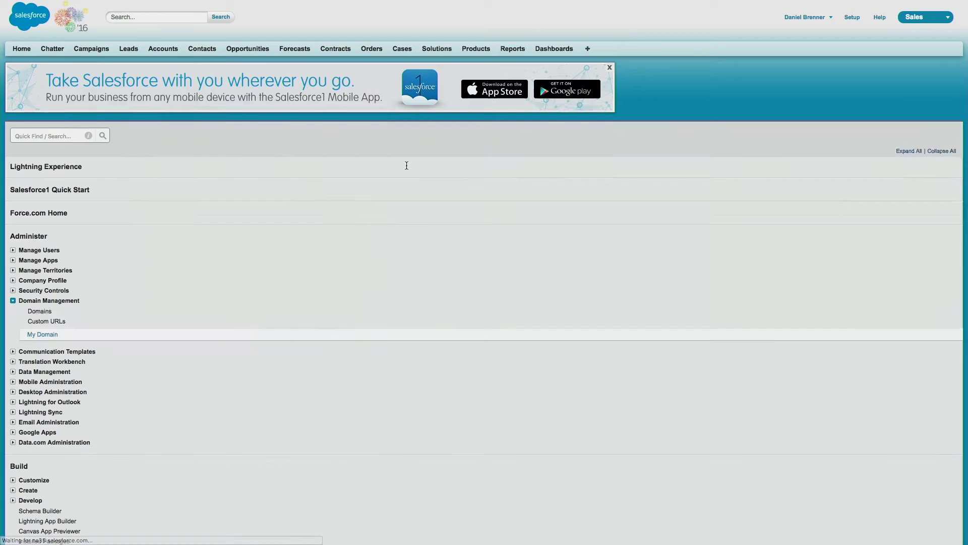
Step: Find Single Sign-On Settings by searching Setup for "single" and examine the Xappia AD Server SAML entry
{"action": "left_click", "coordinate": [48, 140]}
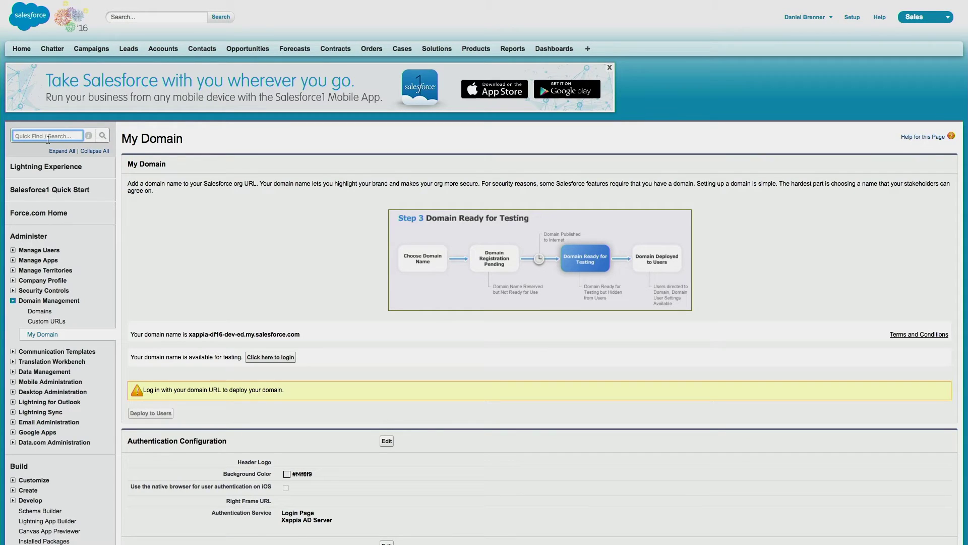
{"action": "type", "text": "single"}
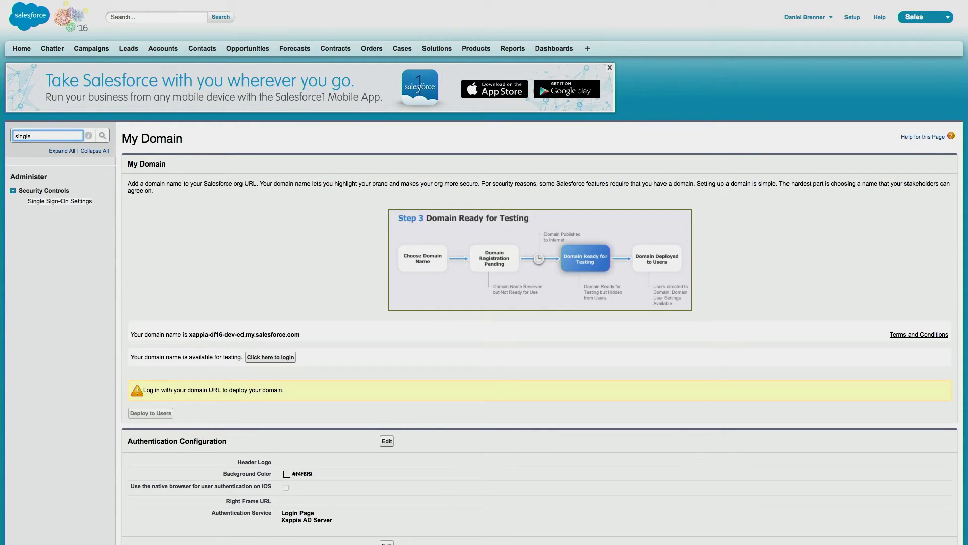
{"action": "left_click", "coordinate": [47, 201]}
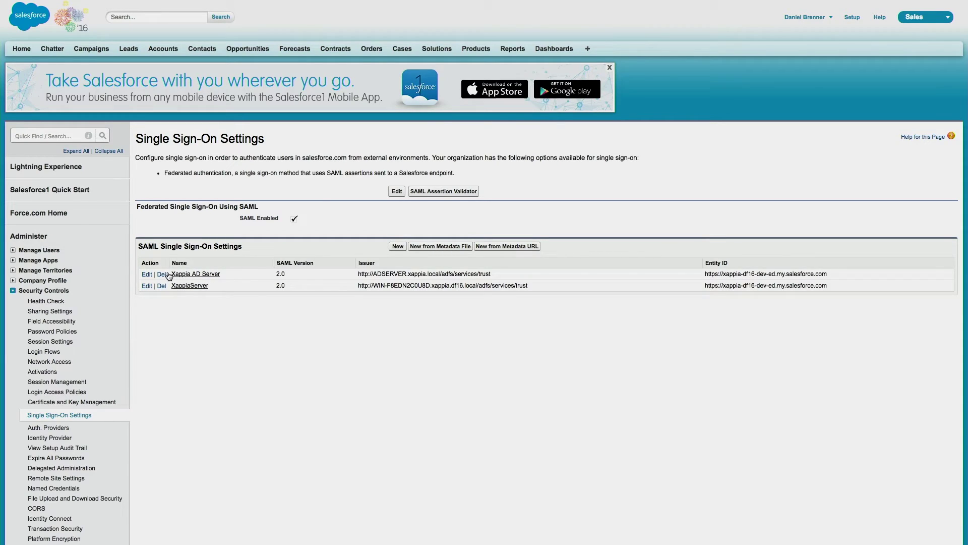
{"action": "left_click_drag", "start_coordinate": [242, 275], "coordinate": [171, 273]}
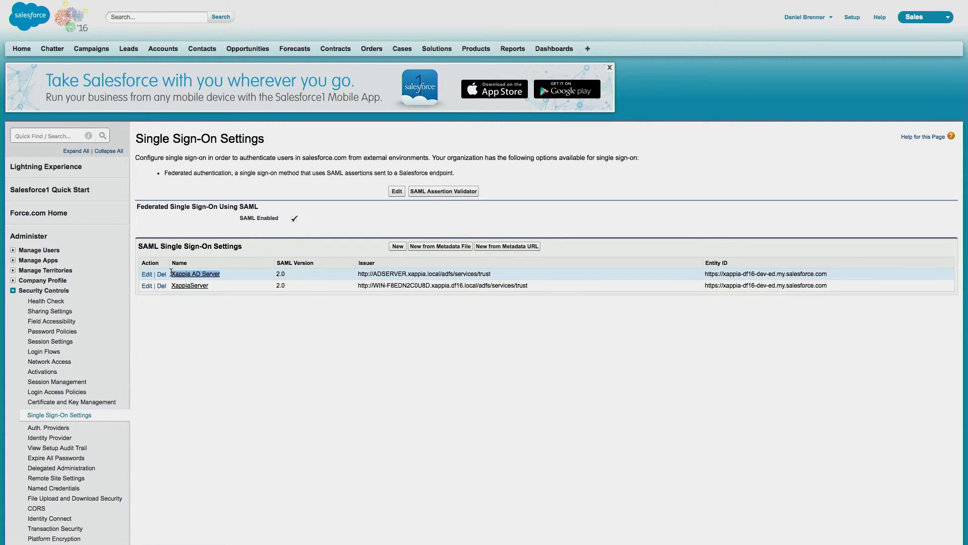
{"action": "left_click", "coordinate": [211, 255]}
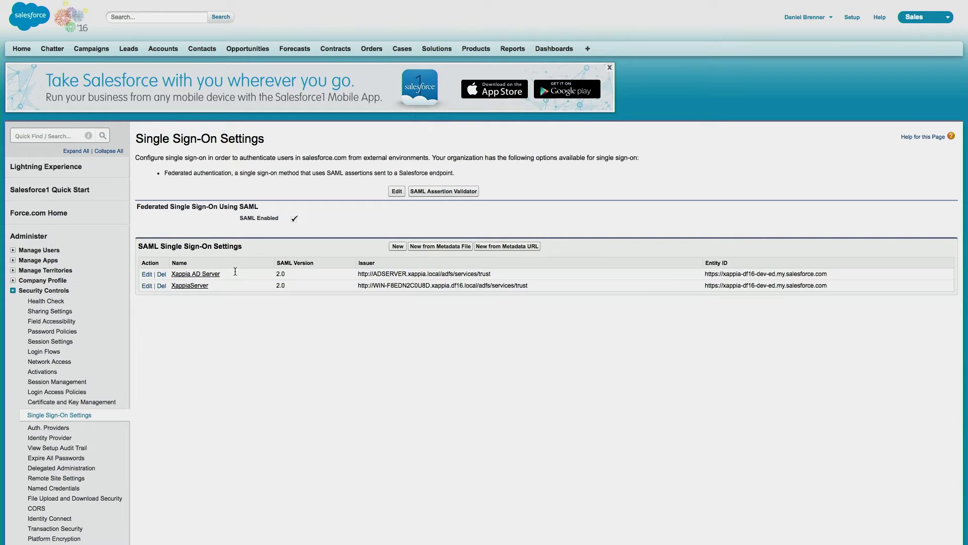
{"action": "left_click_drag", "start_coordinate": [235, 271], "coordinate": [199, 262]}
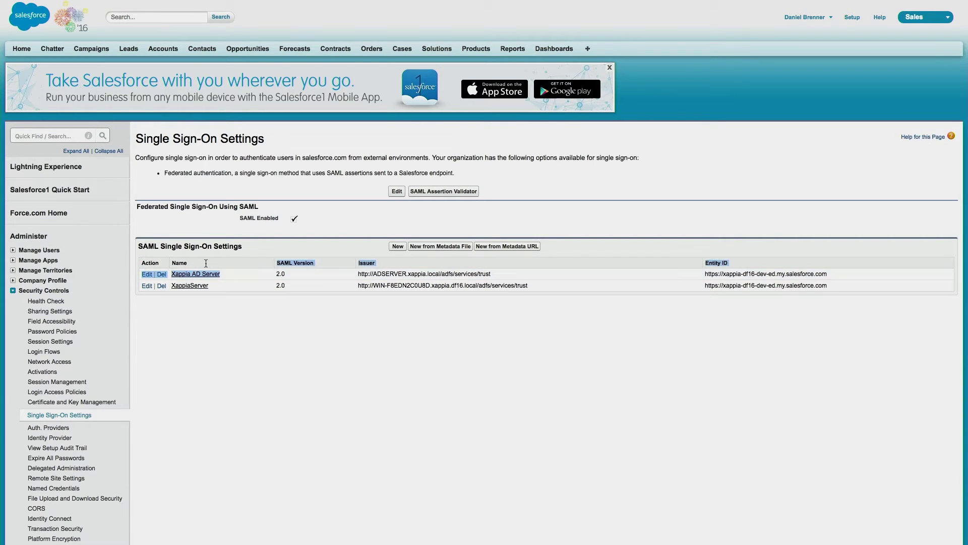
{"action": "left_click", "coordinate": [231, 265]}
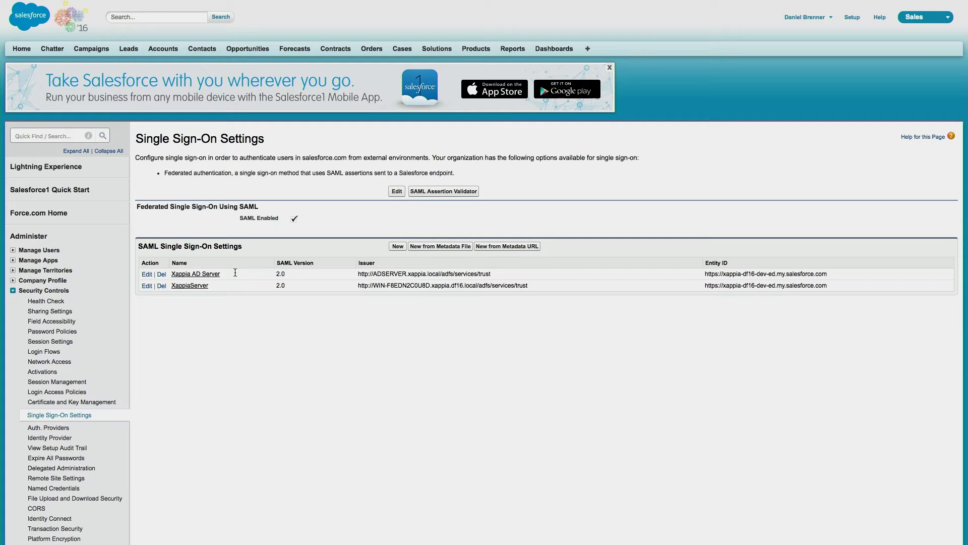
Step: Switch to the remote desktop's AD FS 2.0 console and select the token-signing certificate under Certificates
{"action": "key", "text": "ctrl+Up"}
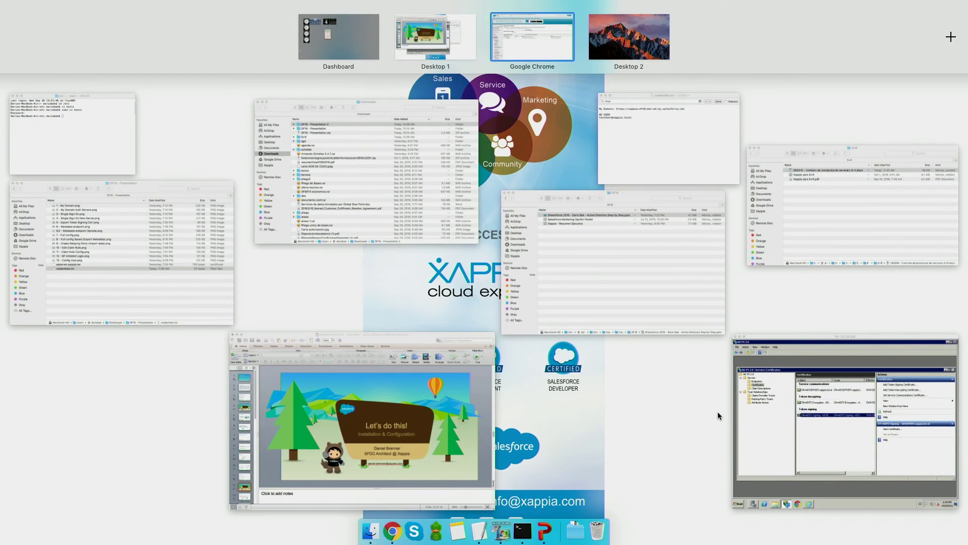
{"action": "left_click", "coordinate": [792, 411]}
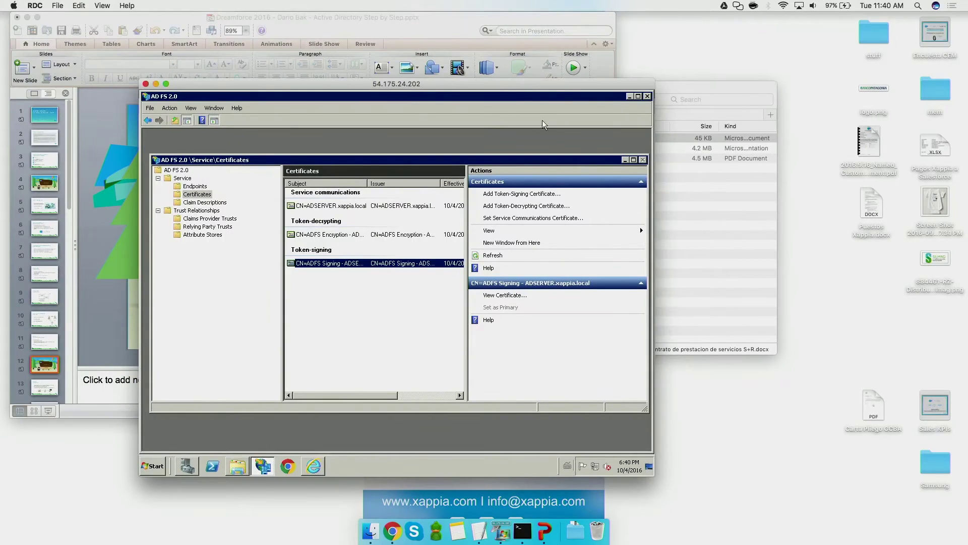
{"action": "left_click_drag", "start_coordinate": [527, 84], "coordinate": [492, 64]}
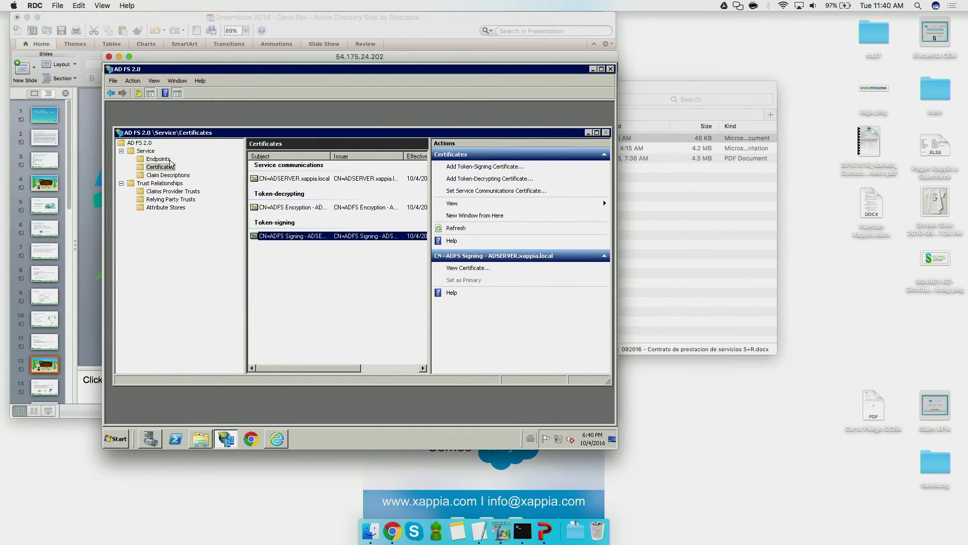
{"action": "left_click", "coordinate": [150, 168]}
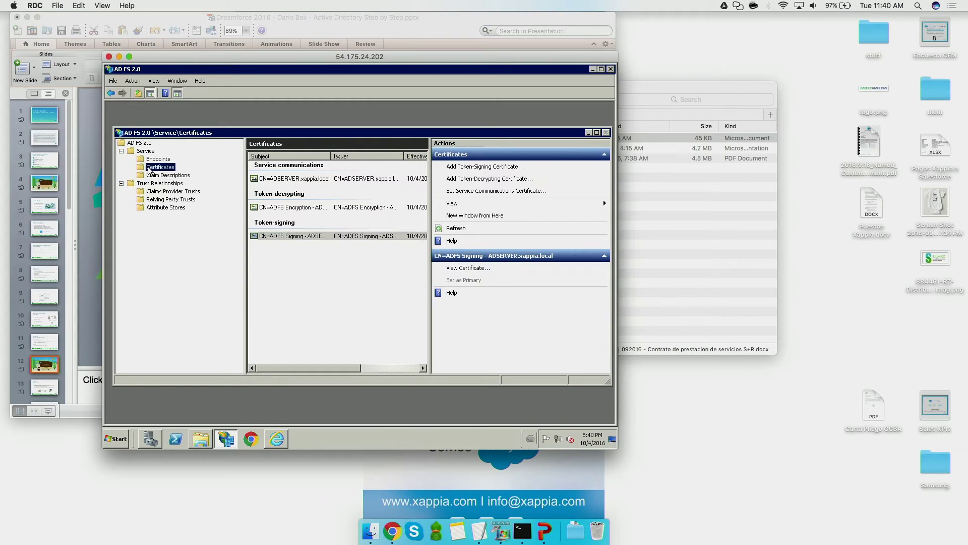
{"action": "left_click", "coordinate": [279, 237]}
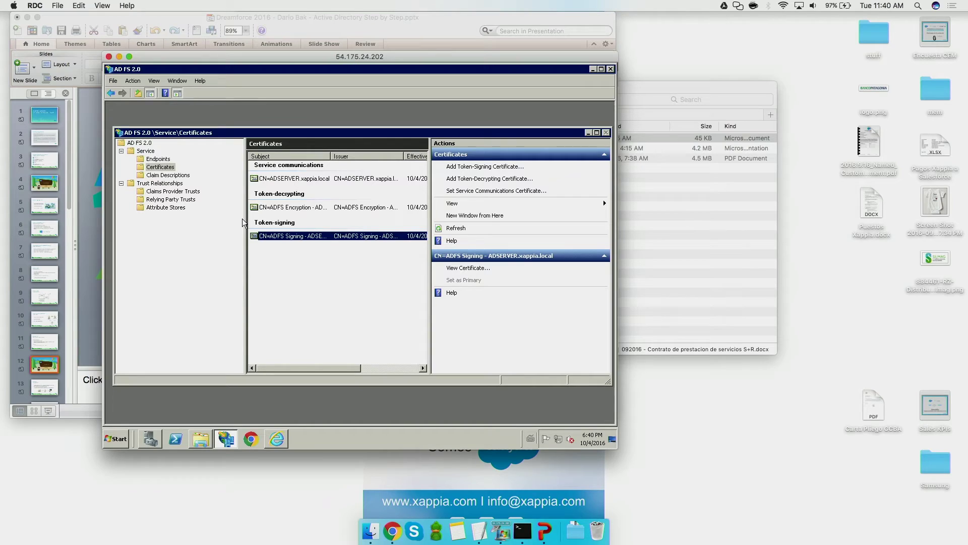
Step: Locate the FederationMetadata.xml path in the AD FS Endpoints and inspect the downloaded metadata file in Internet Explorer, returning to AD FS
{"action": "left_click", "coordinate": [159, 159]}
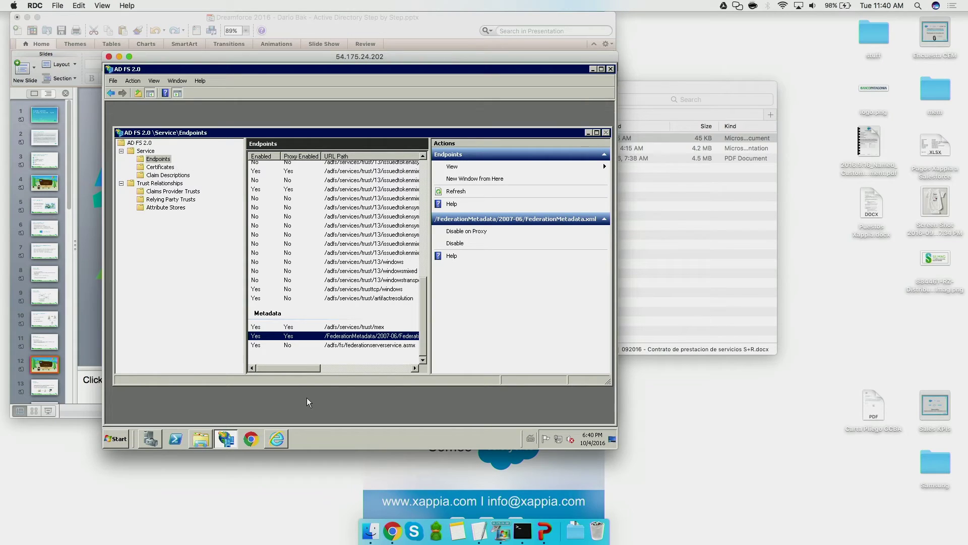
{"action": "left_click_drag", "start_coordinate": [312, 368], "coordinate": [328, 376]}
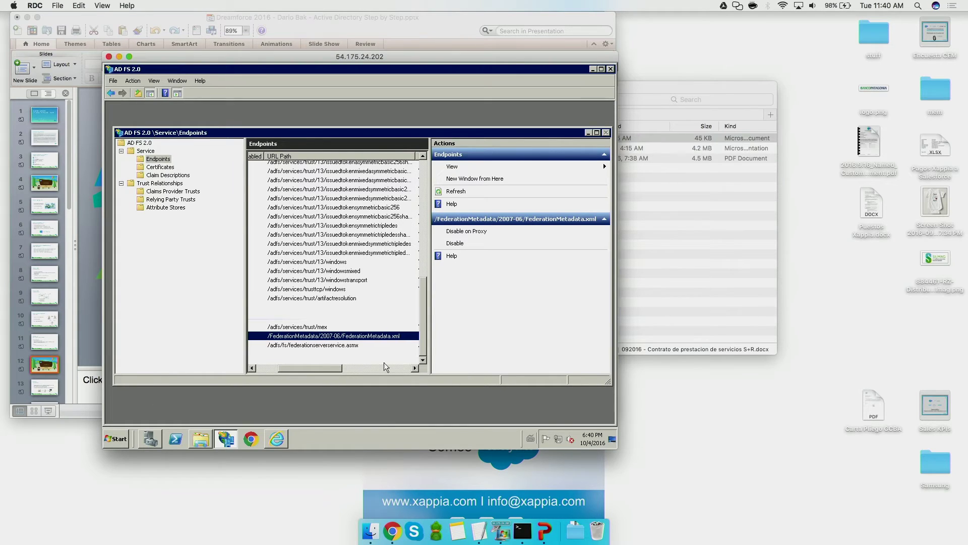
{"action": "left_click", "coordinate": [276, 441]}
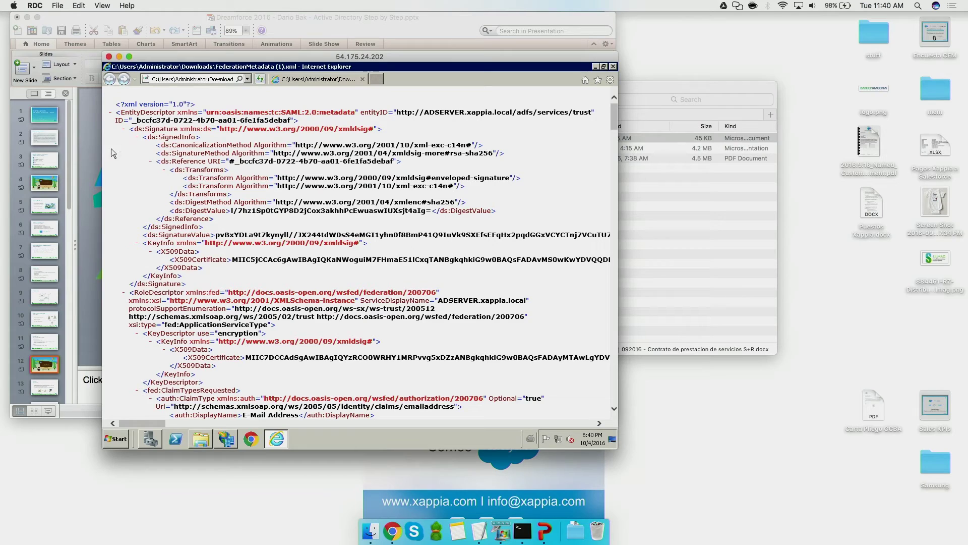
{"action": "left_click", "coordinate": [227, 439]}
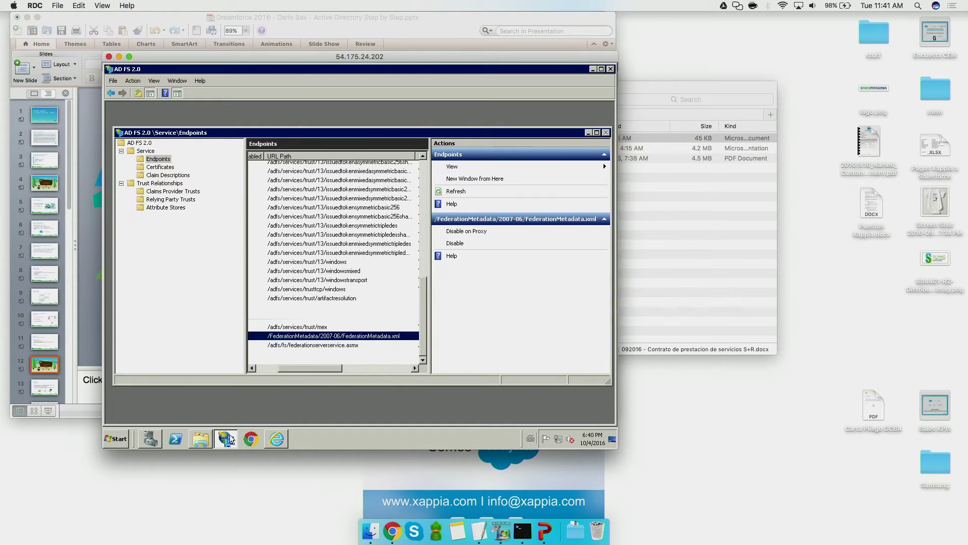
Step: Open the AD FS token-signing certificate and view its details
{"action": "left_click", "coordinate": [163, 168]}
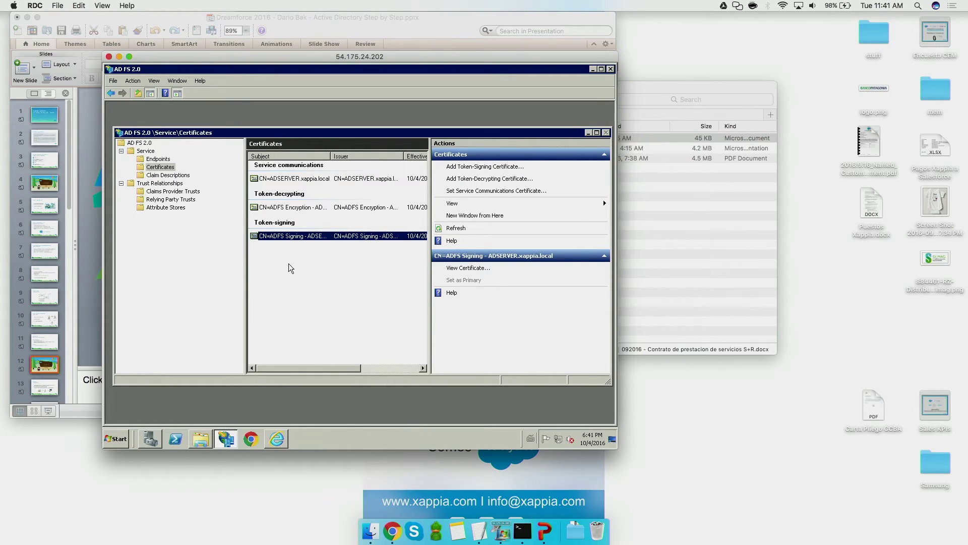
{"action": "right_click", "coordinate": [287, 239]}
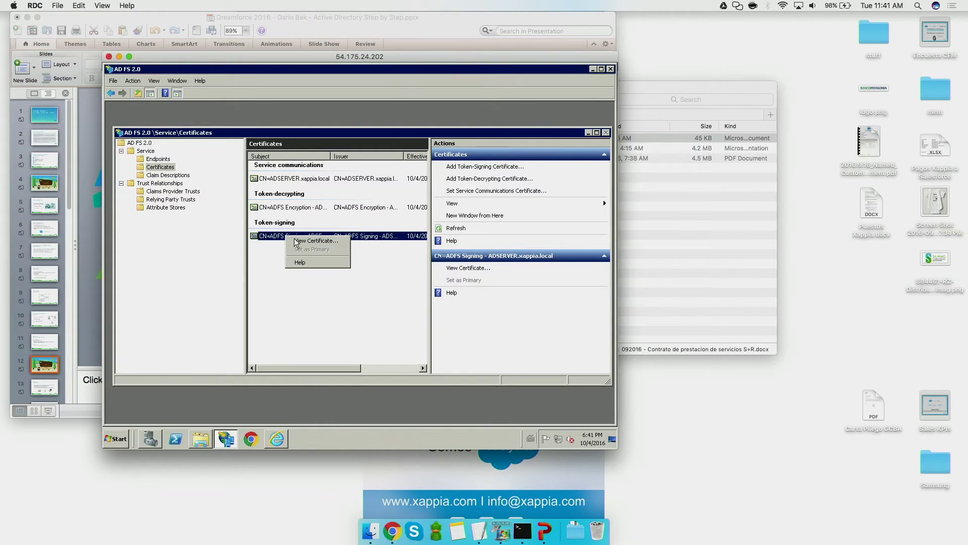
{"action": "left_click", "coordinate": [299, 244]}
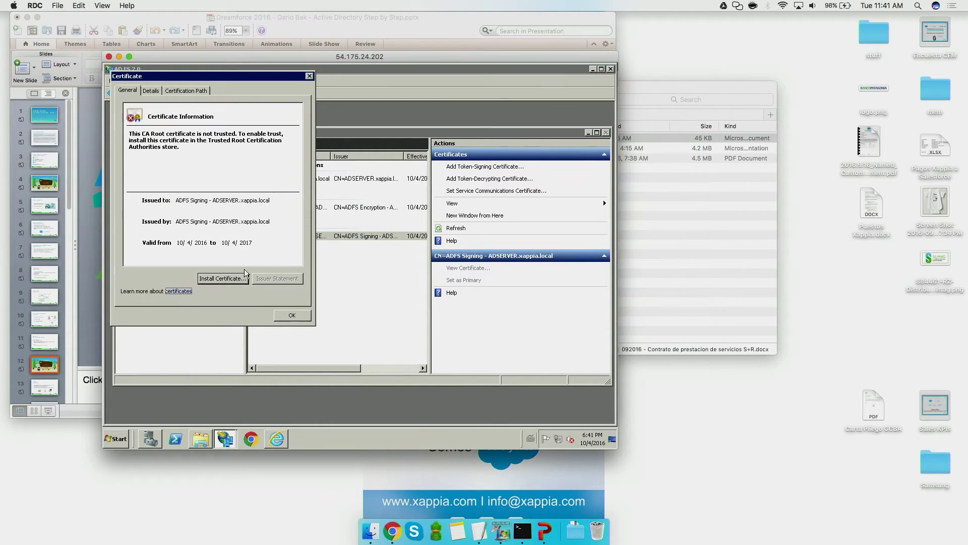
{"action": "left_click", "coordinate": [154, 91]}
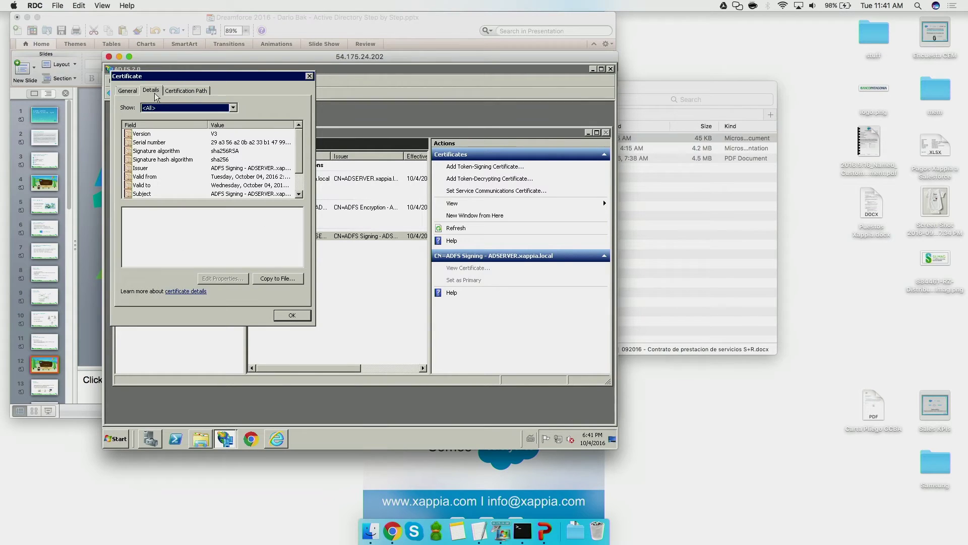
Step: Start exporting the certificate as DER encoded binary X.509 (.CER), cancel at the file name stage, and close the certificate
{"action": "left_click", "coordinate": [265, 280]}
{"action": "left_click", "coordinate": [307, 320]}
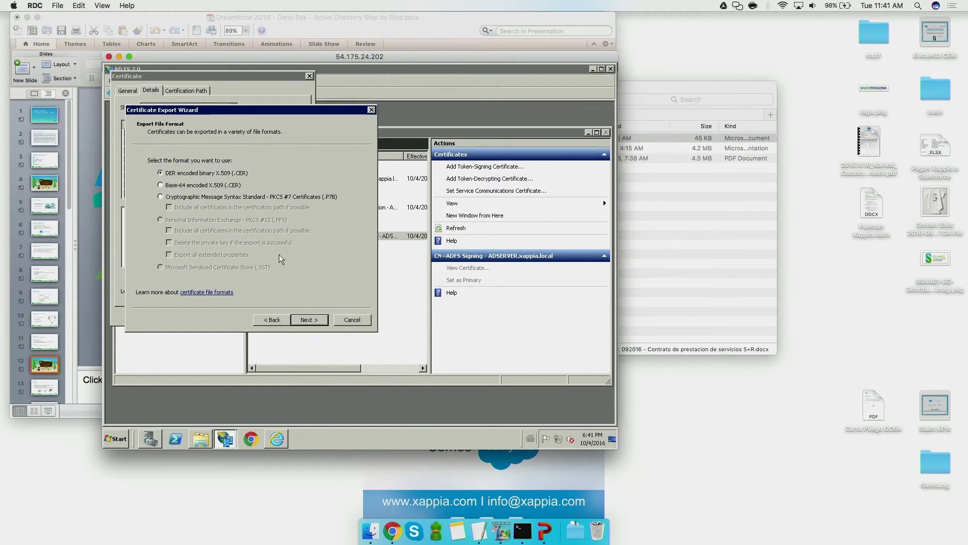
{"action": "left_click", "coordinate": [318, 319]}
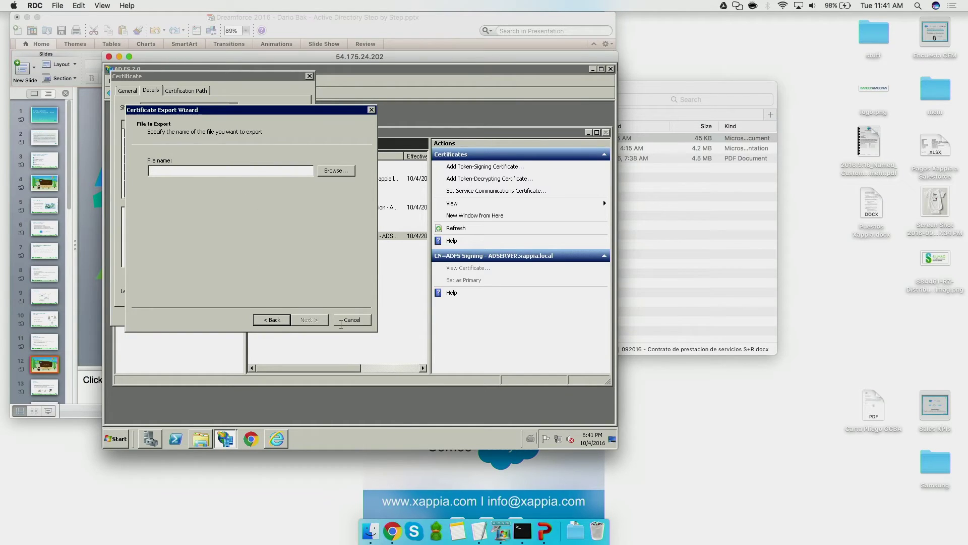
{"action": "left_click", "coordinate": [352, 319]}
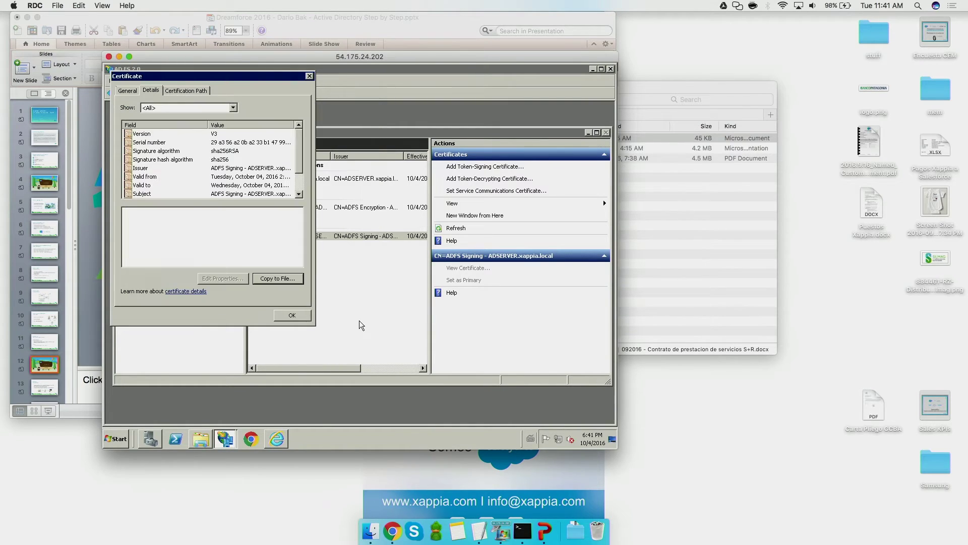
{"action": "left_click", "coordinate": [300, 317]}
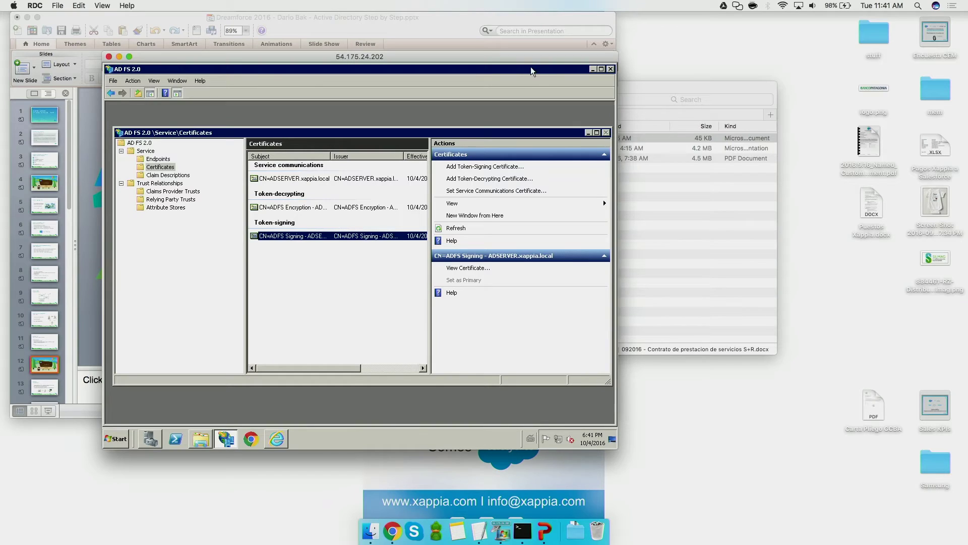
Step: Switch to Salesforce in Chrome and open the Xappia AD Server SAML configuration for editing
{"action": "left_click", "coordinate": [396, 527]}
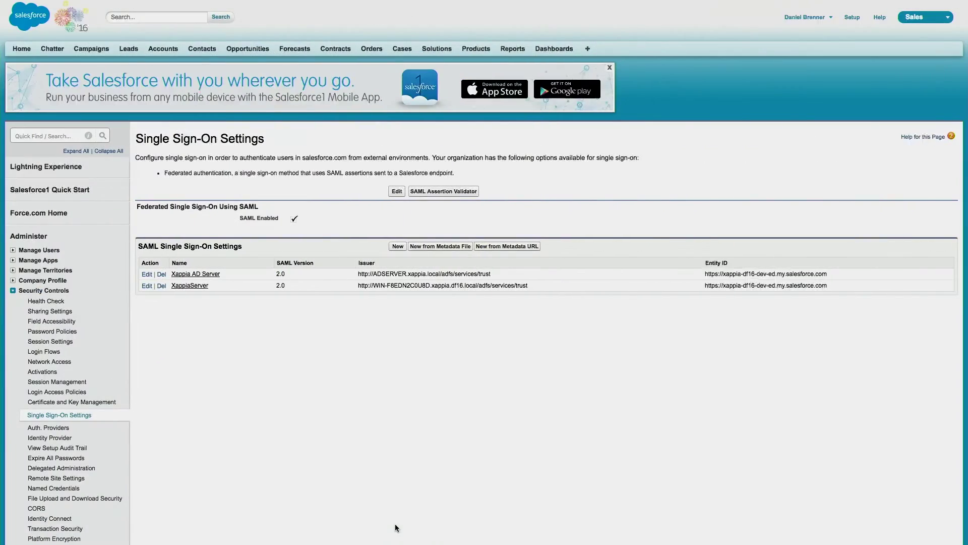
{"action": "left_click", "coordinate": [214, 275]}
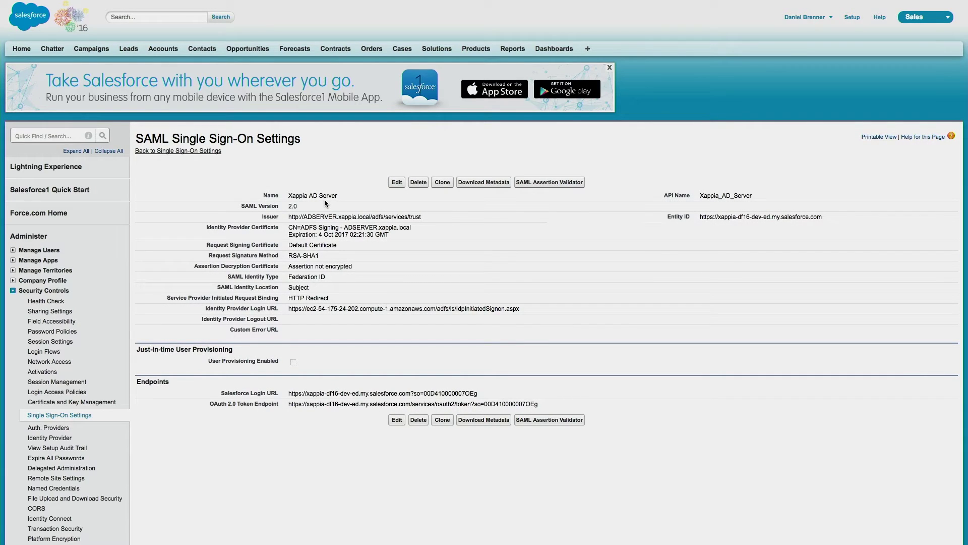
{"action": "left_click", "coordinate": [394, 183]}
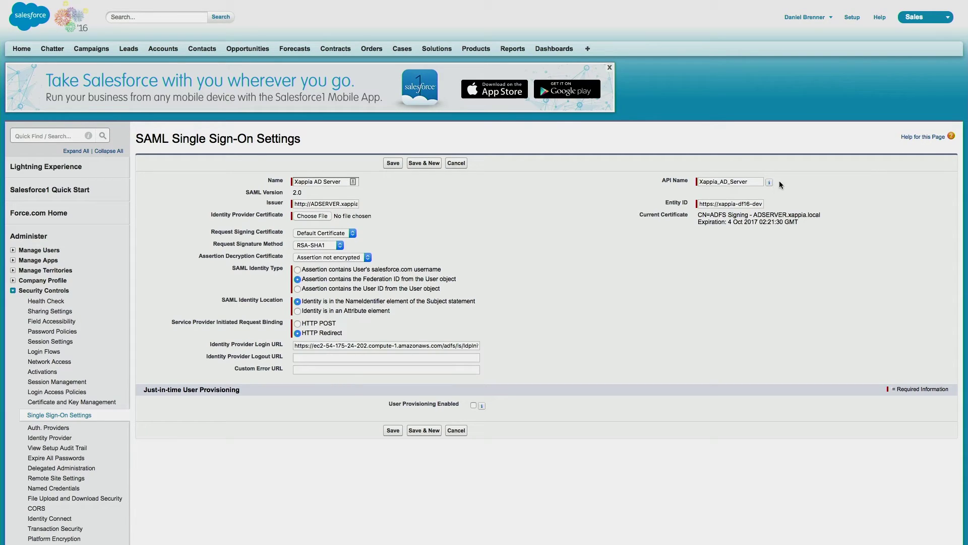
Step: Examine the Issuer and Entity ID values in the Xappia AD Server SAML configuration
{"action": "left_click", "coordinate": [298, 204]}
{"action": "left_click_drag", "start_coordinate": [297, 205], "coordinate": [371, 203]}
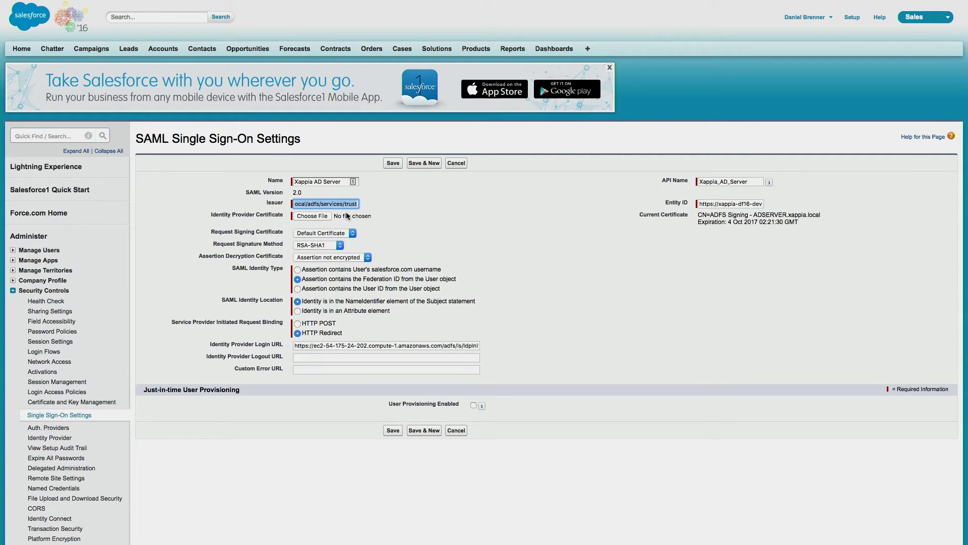
{"action": "left_click_drag", "start_coordinate": [700, 205], "coordinate": [768, 203]}
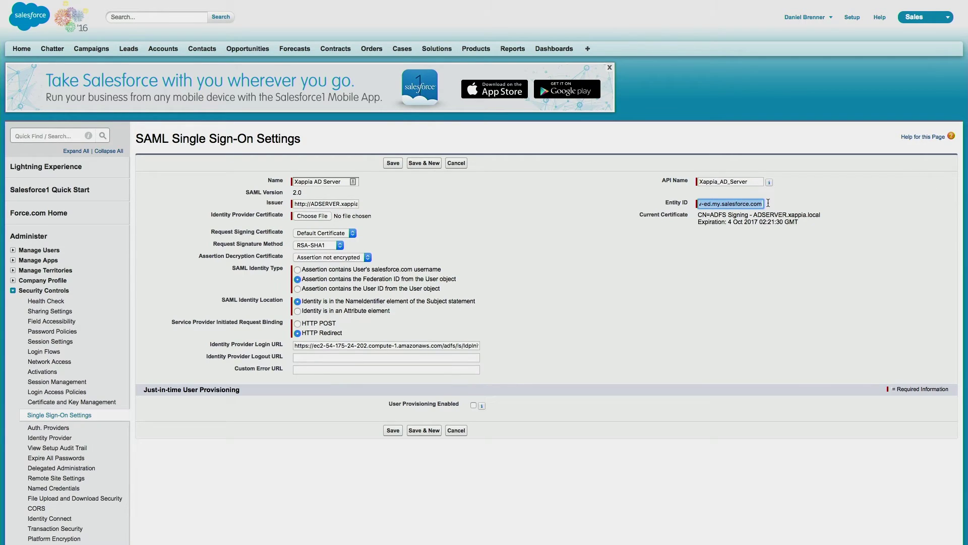
{"action": "right_click", "coordinate": [733, 202]}
{"action": "left_click", "coordinate": [725, 203]}
{"action": "left_click", "coordinate": [724, 203]}
{"action": "left_click", "coordinate": [441, 286]}
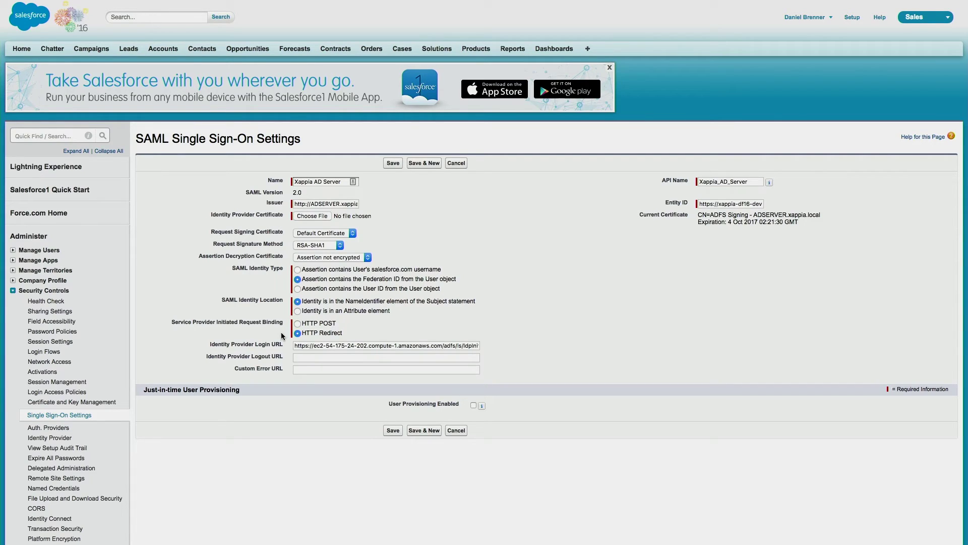
Step: Review the Identity Provider Login URL, Logout URL and Custom Error URL fields, and leave the edit form without saving
{"action": "left_click", "coordinate": [297, 346]}
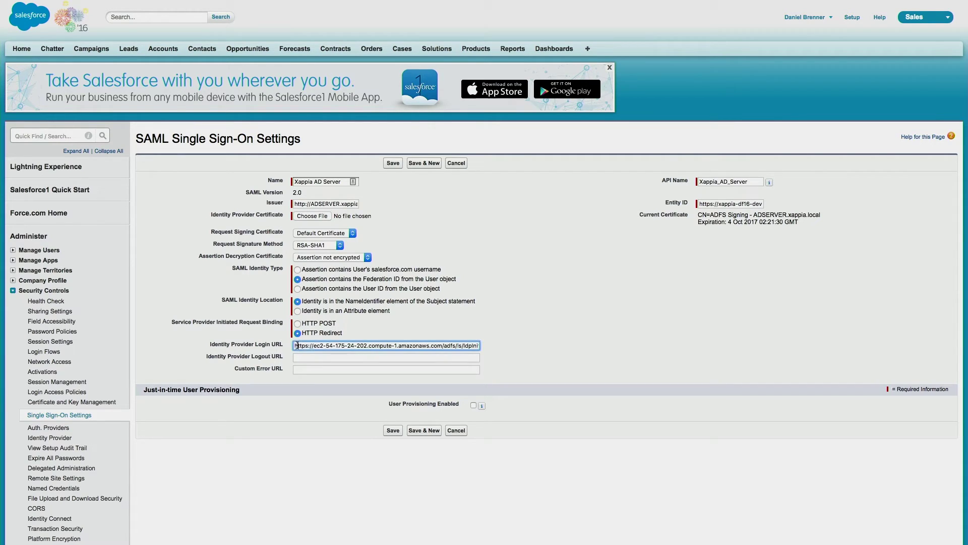
{"action": "left_click_drag", "start_coordinate": [297, 346], "coordinate": [436, 345]}
{"action": "left_click", "coordinate": [435, 344]}
{"action": "left_click_drag", "start_coordinate": [295, 345], "coordinate": [364, 345]}
{"action": "left_click", "coordinate": [306, 348]}
{"action": "left_click", "coordinate": [305, 359]}
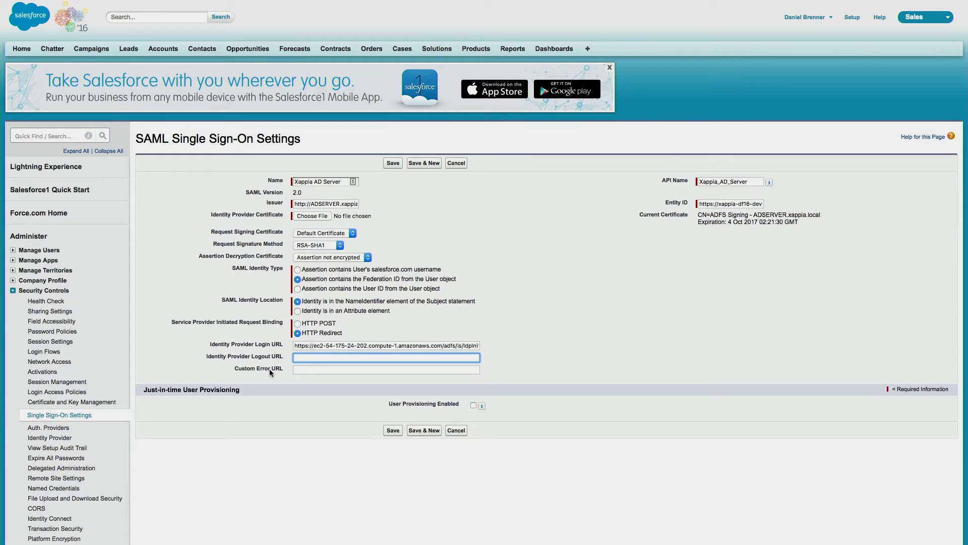
{"action": "key", "text": "Tab"}
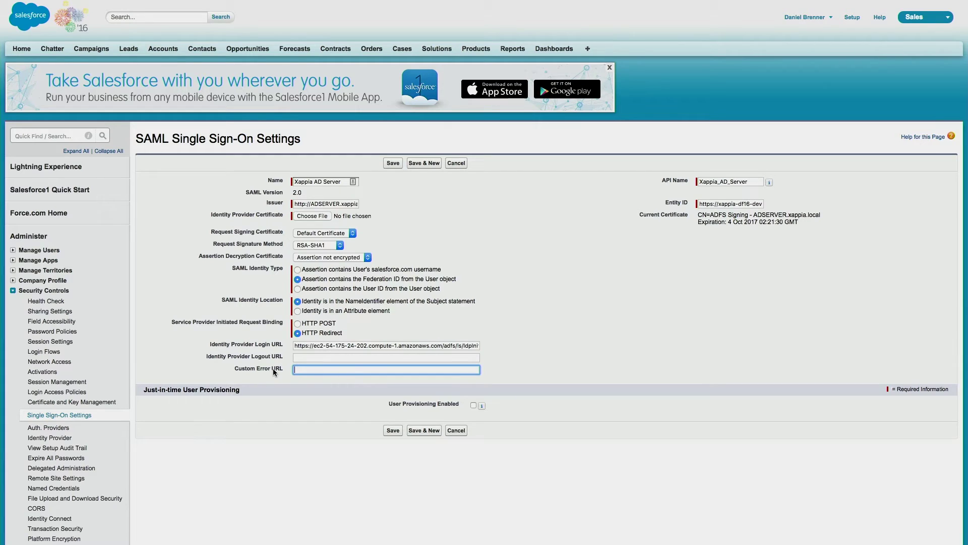
{"action": "left_click", "coordinate": [454, 433]}
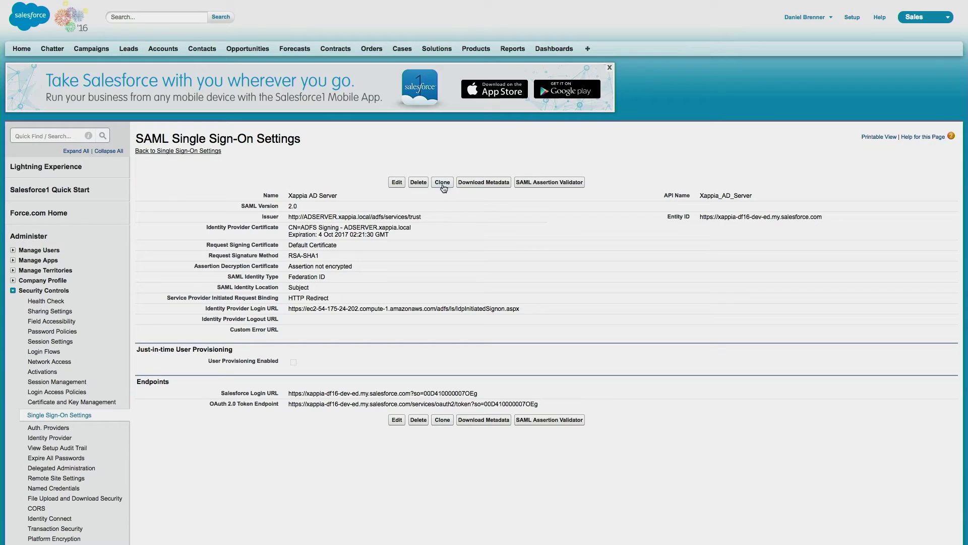
Step: Download the Xappia AD Server SAML metadata, and switch to the remote desktop's AD FS 2.0 console to show its Relying Party Trusts
{"action": "left_click", "coordinate": [466, 183]}
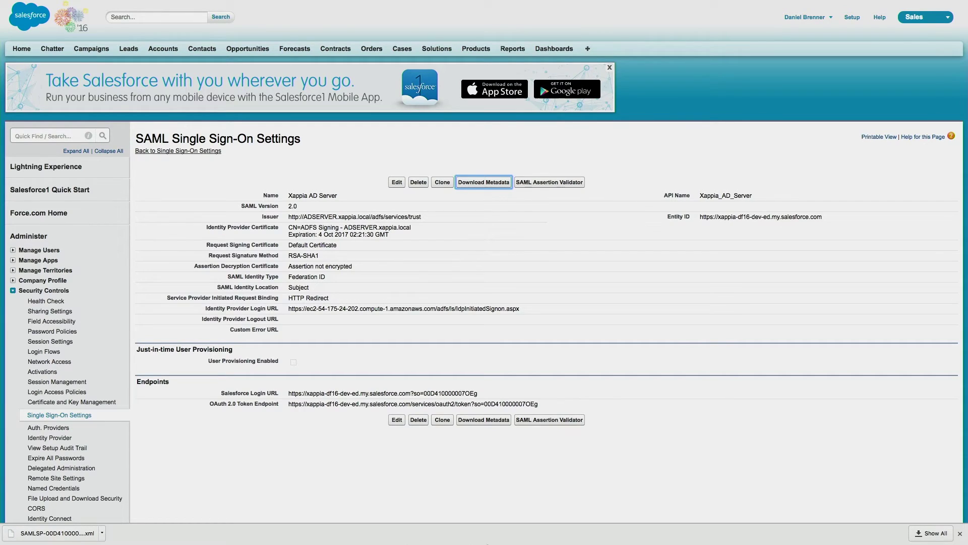
{"action": "key", "text": "ctrl+Up"}
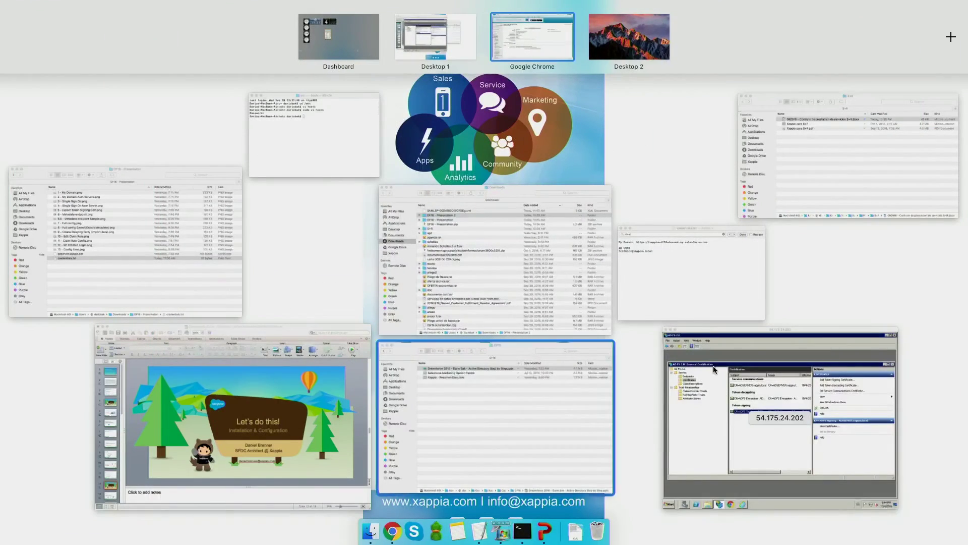
{"action": "left_click", "coordinate": [851, 382]}
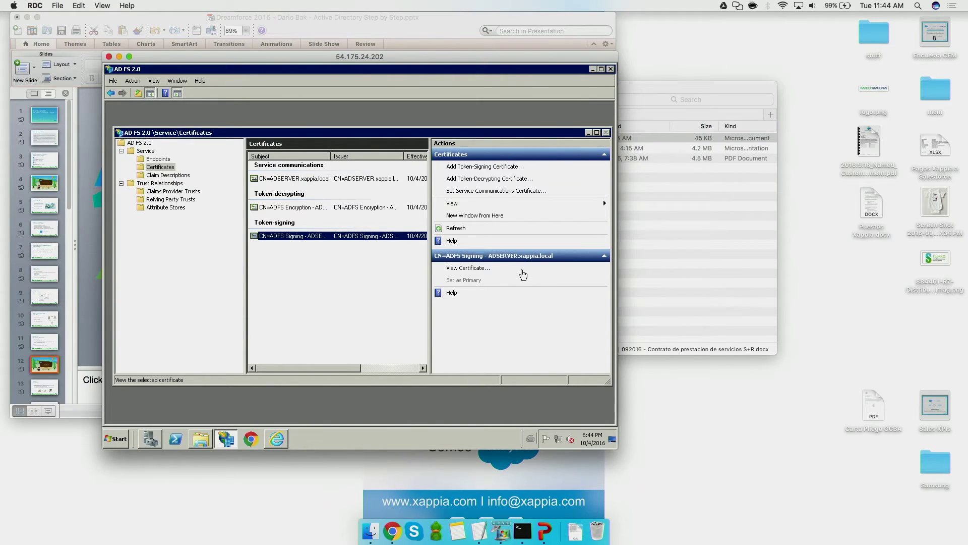
{"action": "left_click", "coordinate": [173, 200]}
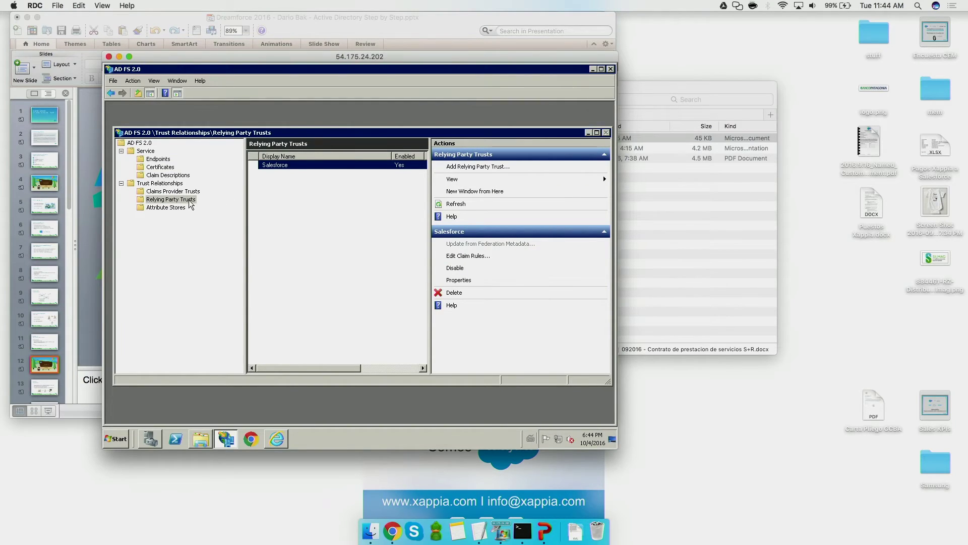
{"action": "left_click", "coordinate": [191, 200]}
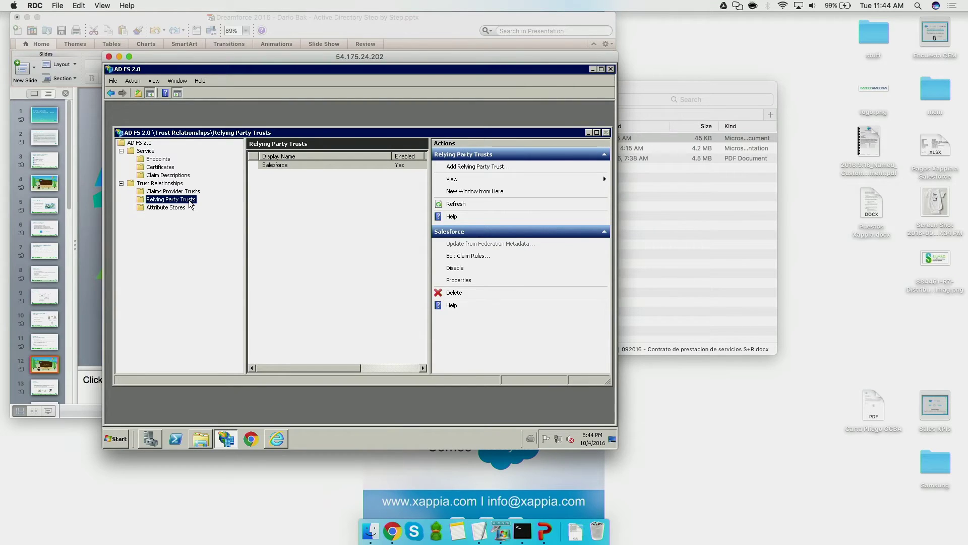
Step: Start adding a relying party trust, importing its data from SAMLSP-00D410000007OEg (3).xml in the Downloads folder
{"action": "right_click", "coordinate": [190, 201]}
{"action": "left_click", "coordinate": [195, 204]}
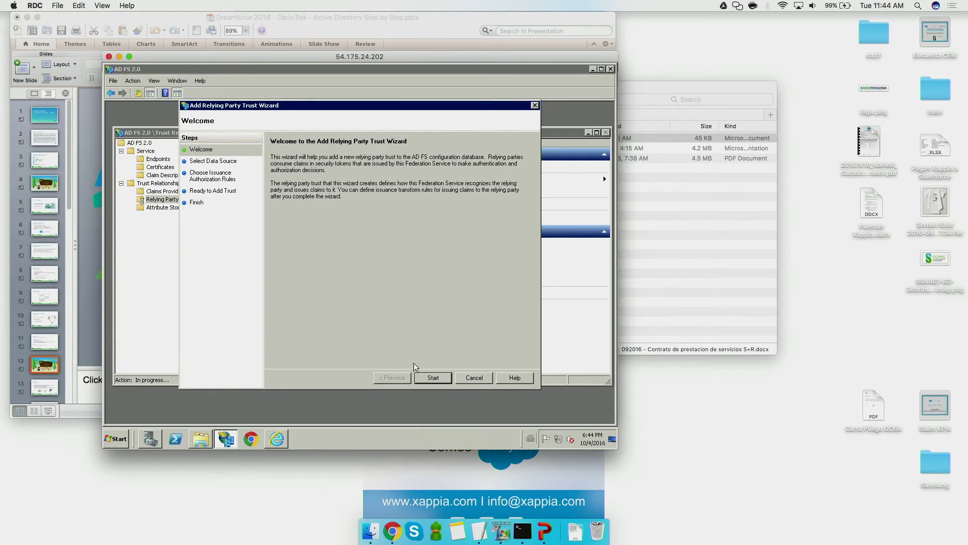
{"action": "left_click", "coordinate": [433, 378]}
{"action": "left_click", "coordinate": [303, 221]}
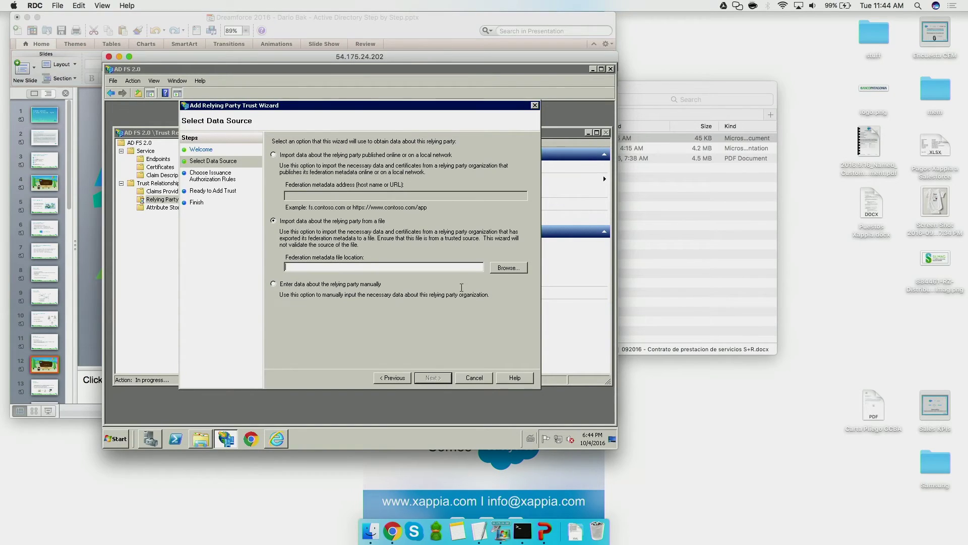
{"action": "left_click", "coordinate": [508, 268]}
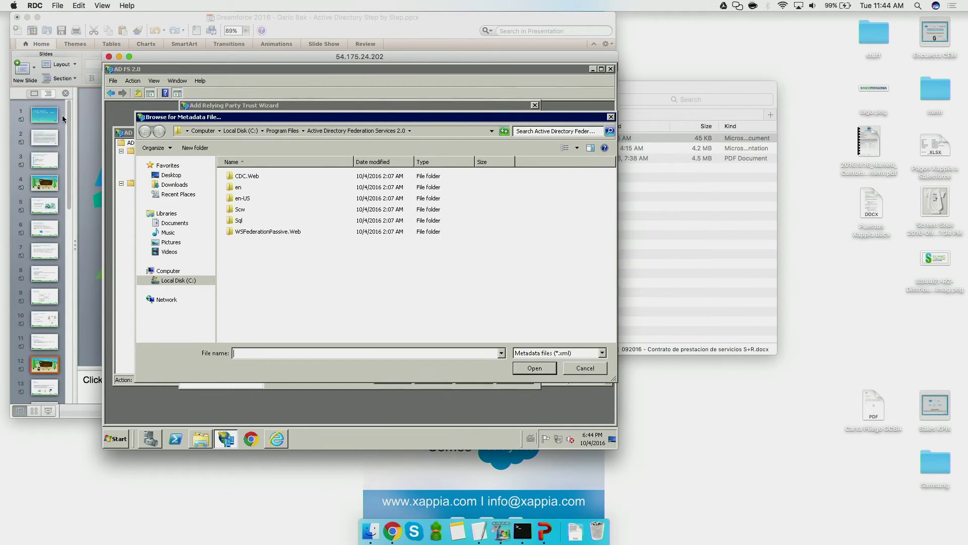
{"action": "left_click", "coordinate": [171, 184]}
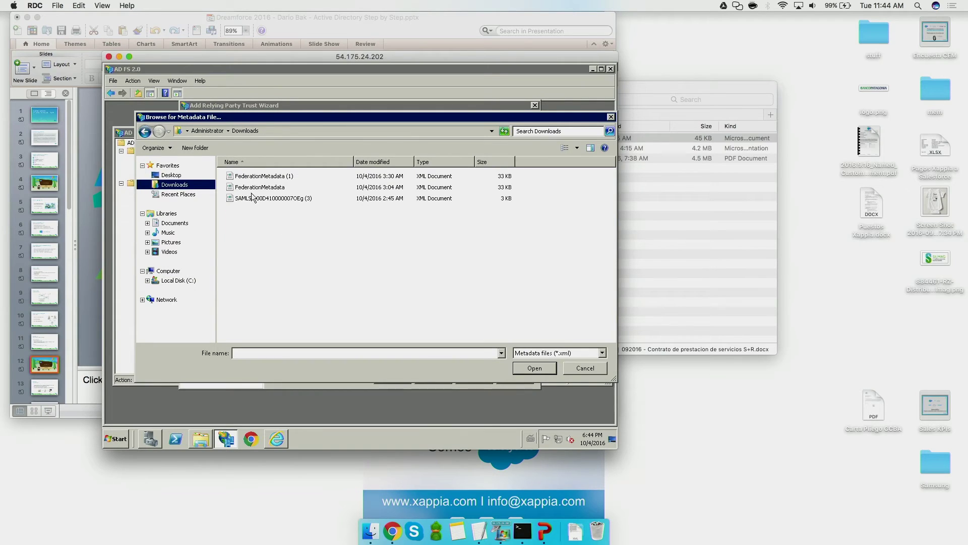
{"action": "double_click", "coordinate": [250, 199]}
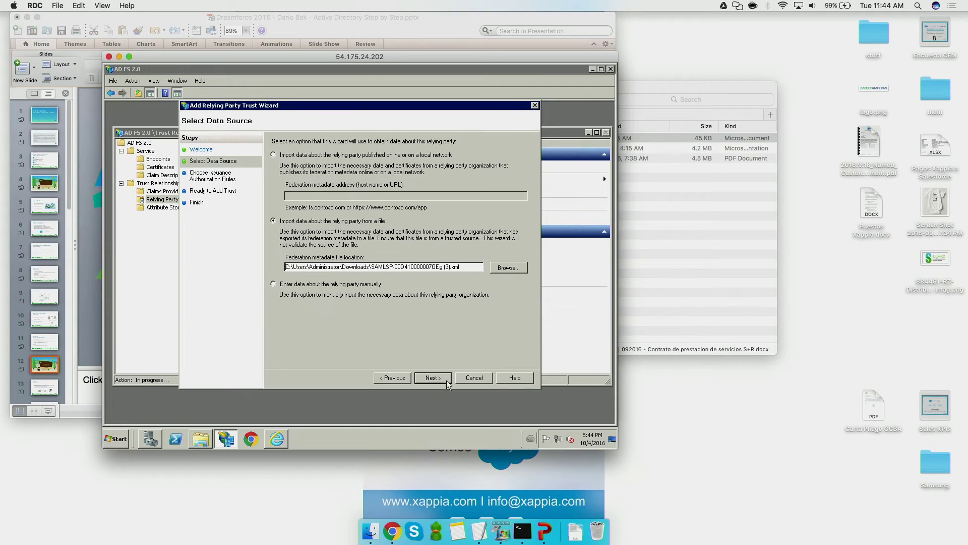
{"action": "left_click", "coordinate": [432, 378]}
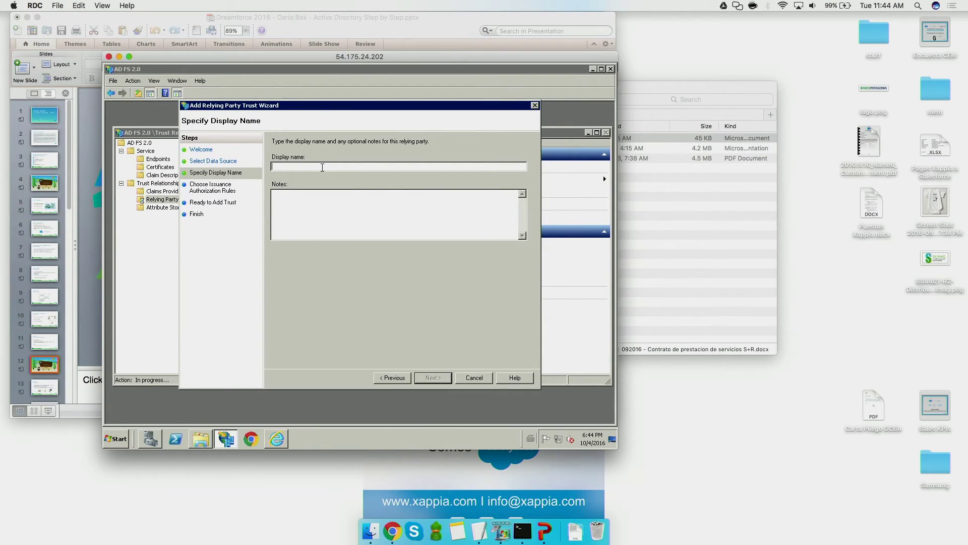
Step: Enter SF as the display name, view the issuance authorization rules, and close the wizard without adding the trust
{"action": "type", "text": "SF"}
{"action": "double_click", "coordinate": [434, 378]}
{"action": "left_click", "coordinate": [399, 380]}
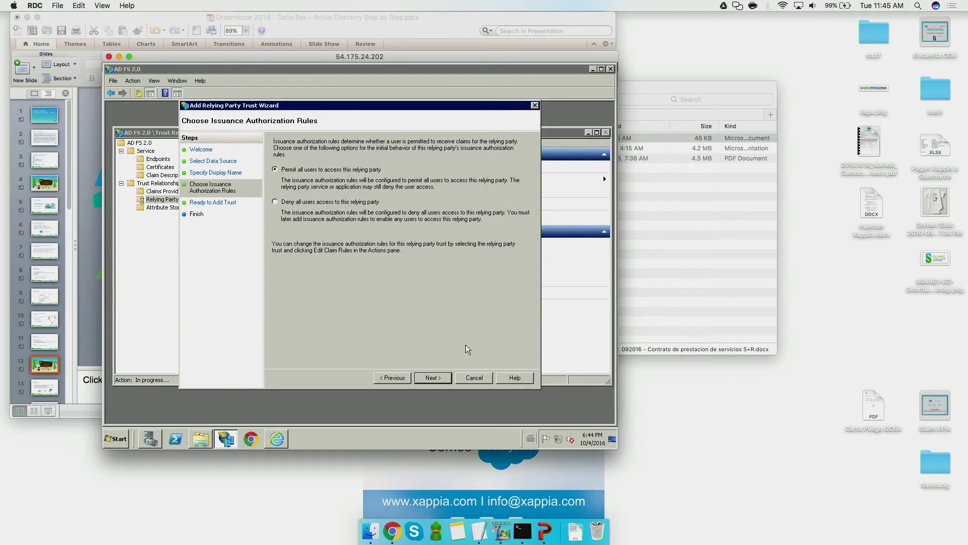
{"action": "left_click", "coordinate": [439, 379]}
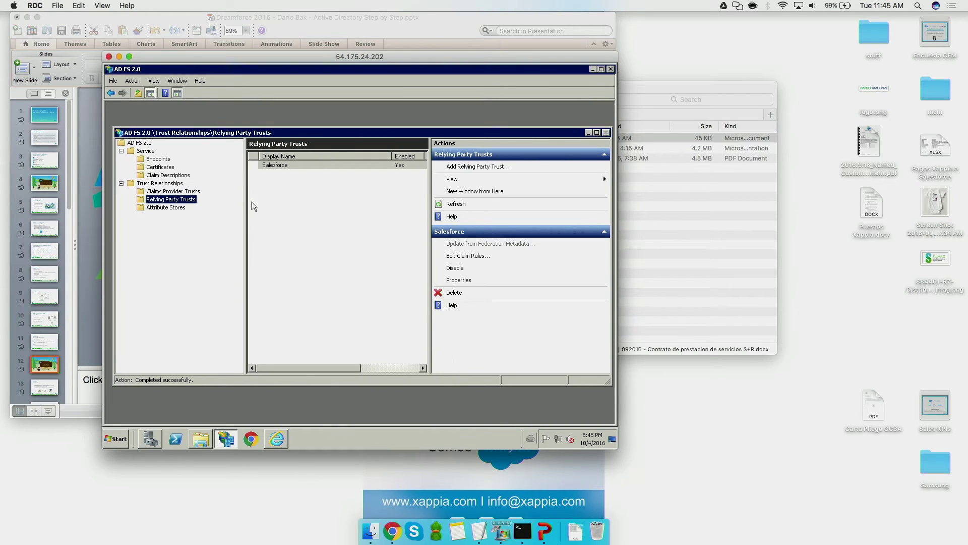
Step: Inspect the Send UPN as NameID claim rule of the Salesforce relying party trust, and close the dialogs without changes
{"action": "left_click", "coordinate": [275, 167]}
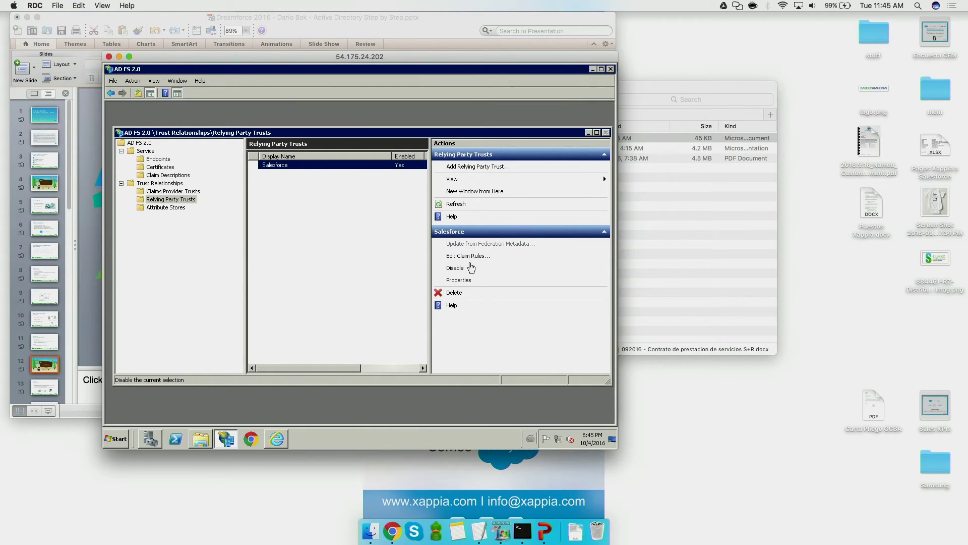
{"action": "left_click", "coordinate": [469, 257]}
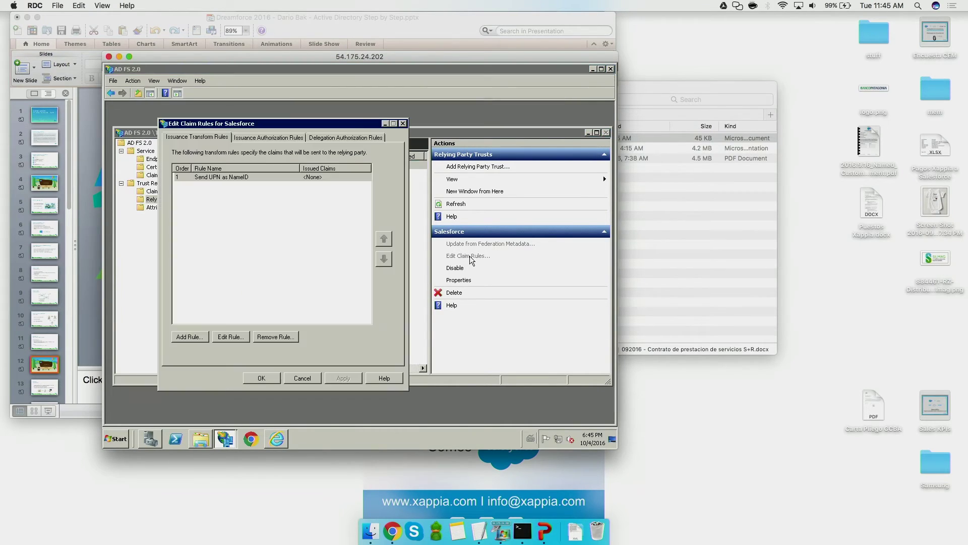
{"action": "double_click", "coordinate": [244, 180]}
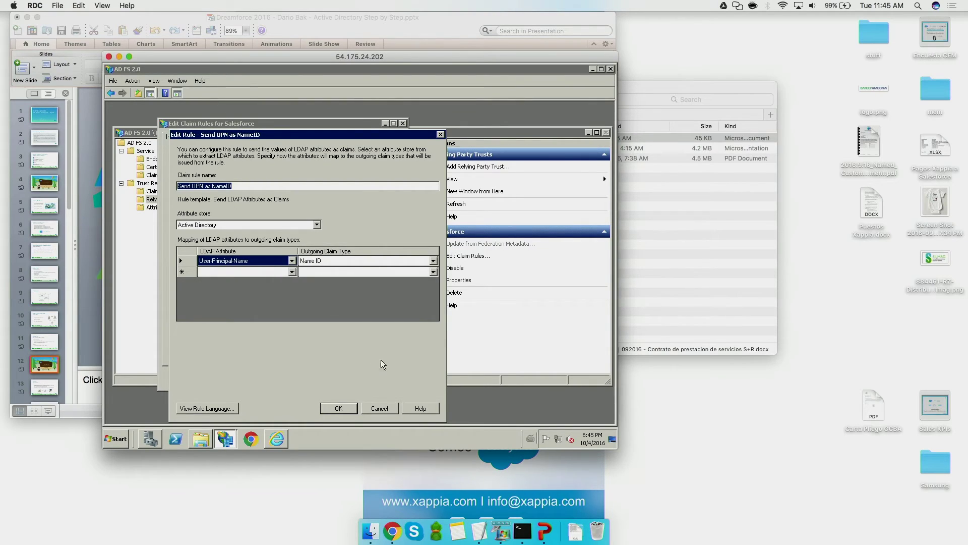
{"action": "left_click", "coordinate": [386, 409]}
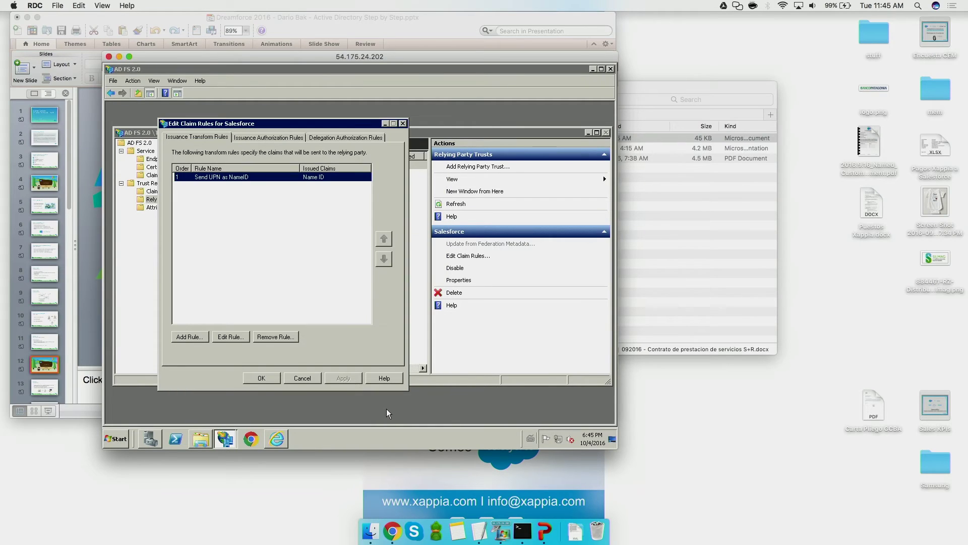
{"action": "left_click", "coordinate": [303, 378]}
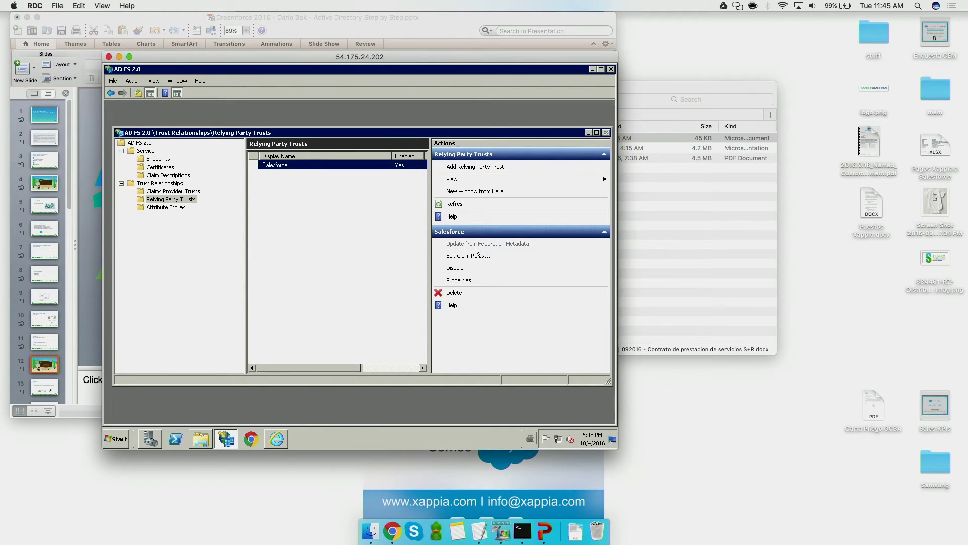
Step: Switch back to Salesforce in Chrome and open the test user's record from the Users list
{"action": "left_click", "coordinate": [393, 531]}
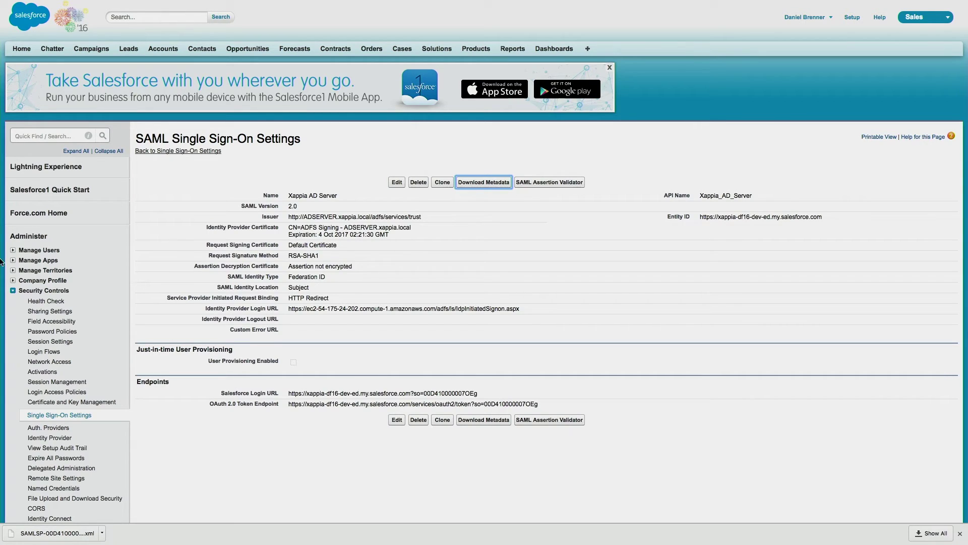
{"action": "left_click", "coordinate": [13, 251]}
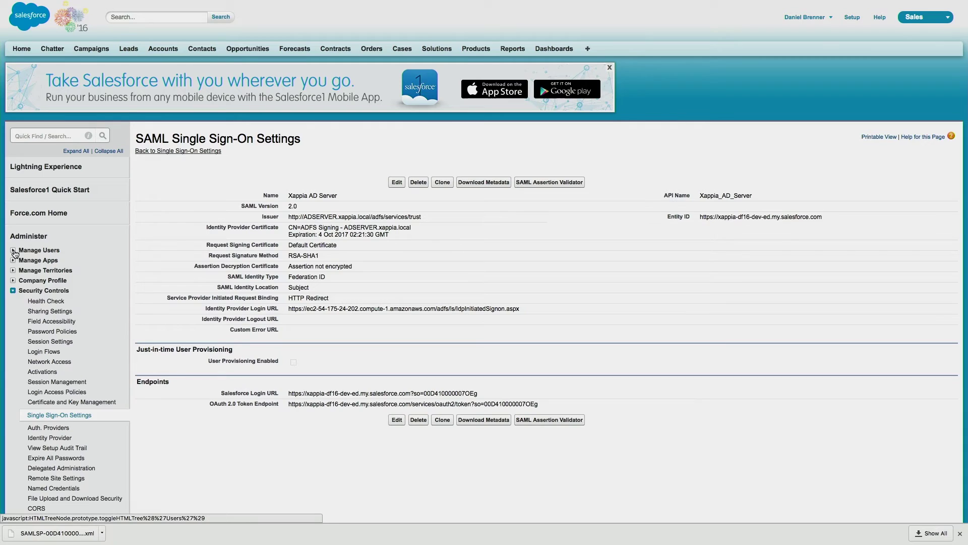
{"action": "left_click", "coordinate": [33, 263]}
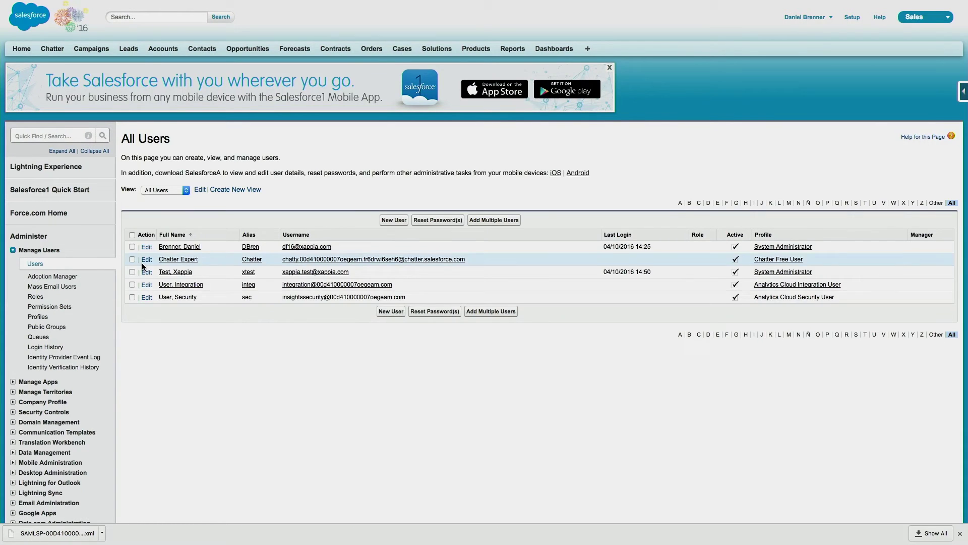
{"action": "left_click", "coordinate": [176, 273]}
Step: Locate the Federation ID in the test user's details and highlight it
{"action": "scroll", "coordinate": [275, 265], "scroll_direction": "down", "scroll_amount": 1}
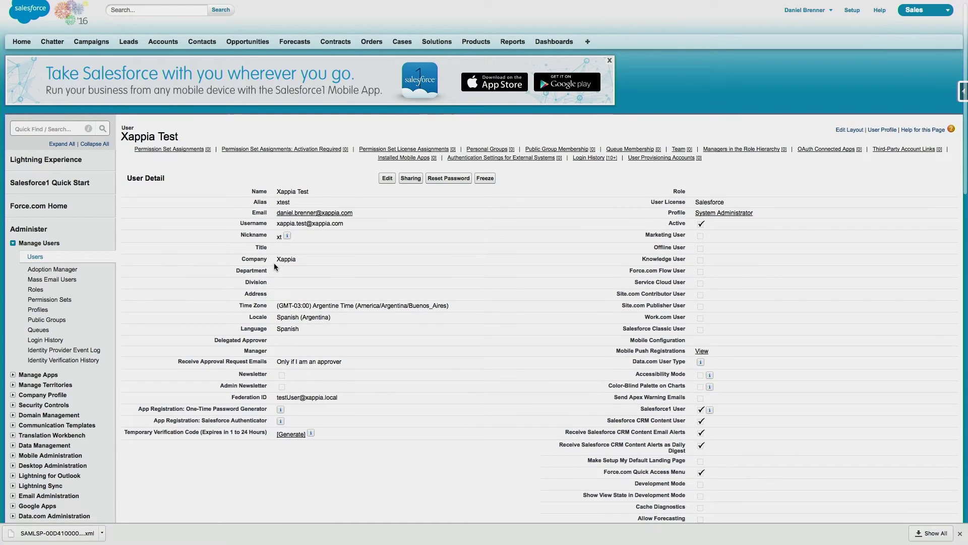
{"action": "scroll", "coordinate": [275, 263], "scroll_direction": "down", "scroll_amount": 2}
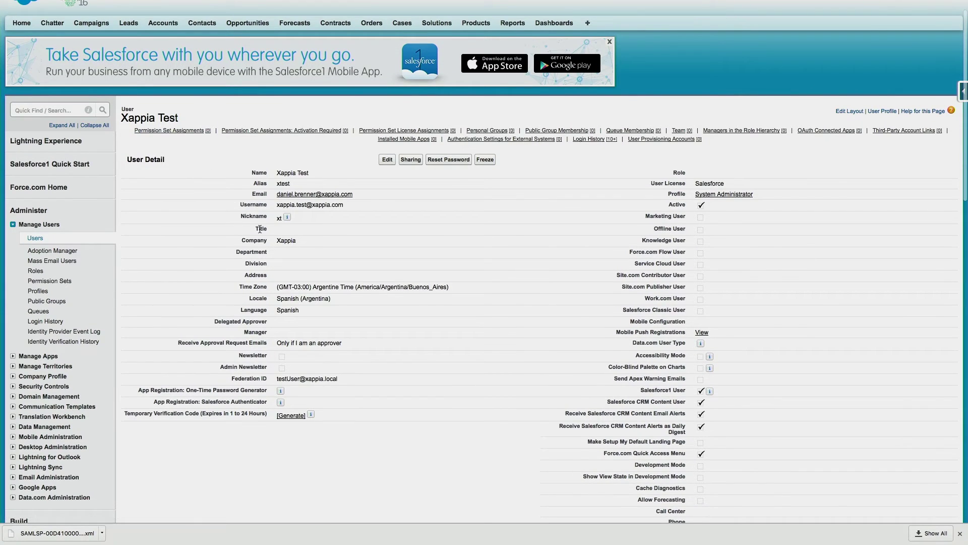
{"action": "scroll", "coordinate": [260, 228], "scroll_direction": "down", "scroll_amount": 5}
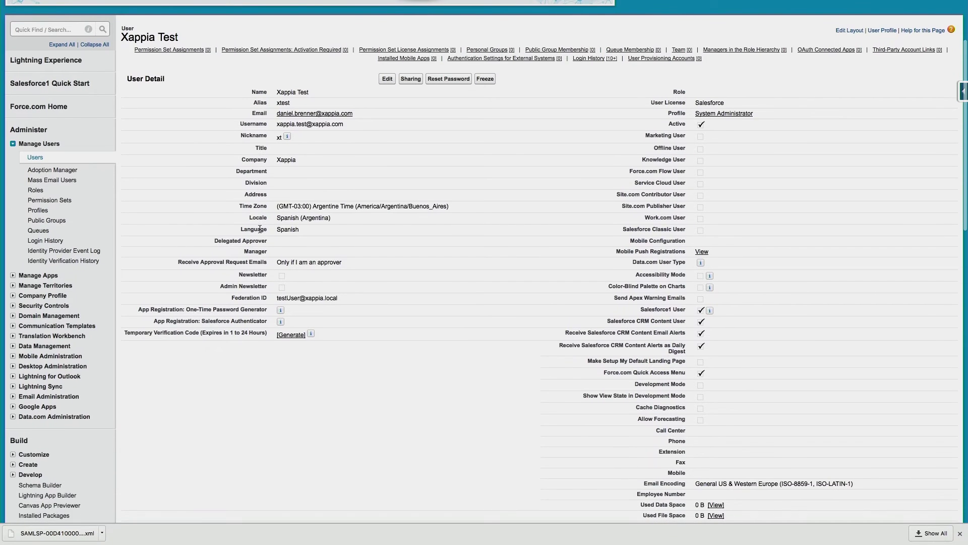
{"action": "left_click_drag", "start_coordinate": [232, 298], "coordinate": [349, 298]}
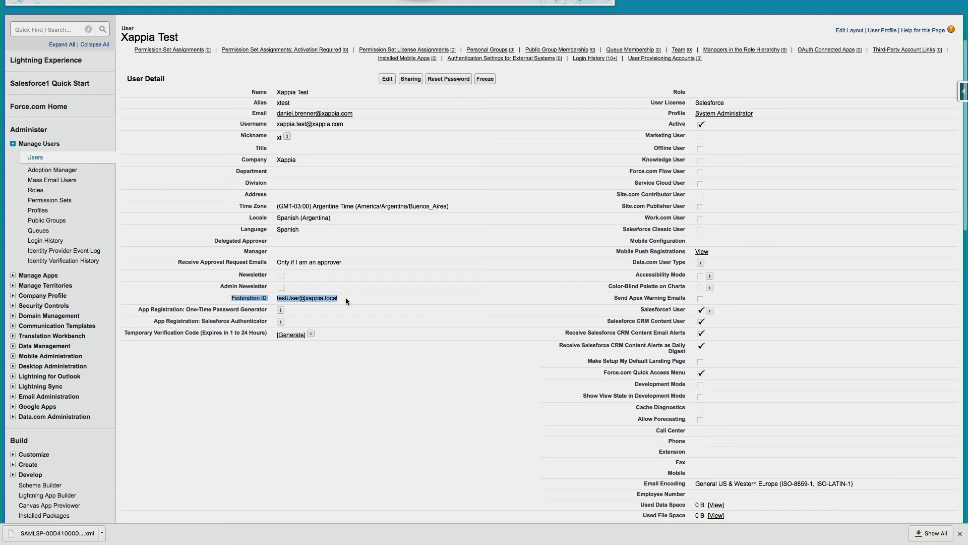
Step: Highlight only the value of the Federation ID on the test user's record
{"action": "left_click", "coordinate": [346, 297]}
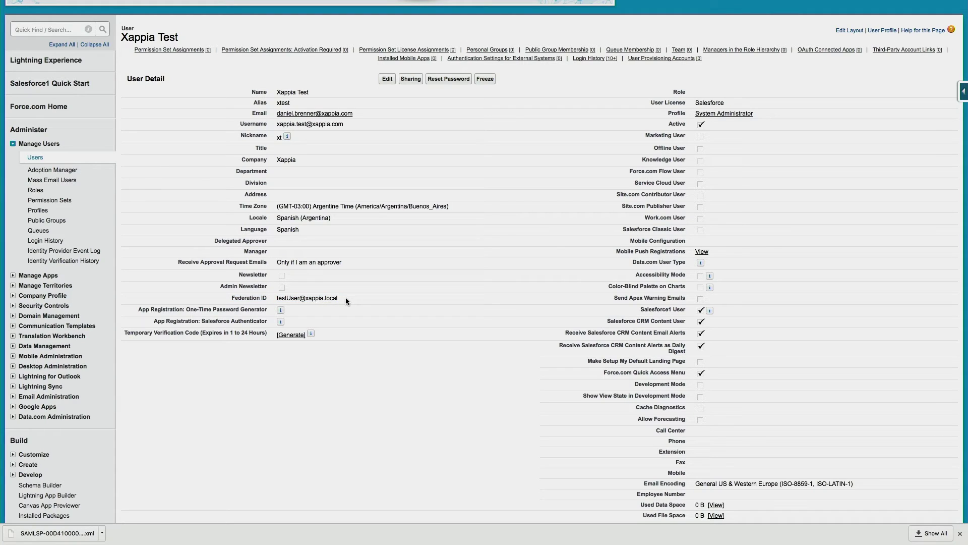
{"action": "left_click_drag", "start_coordinate": [346, 298], "coordinate": [273, 298]}
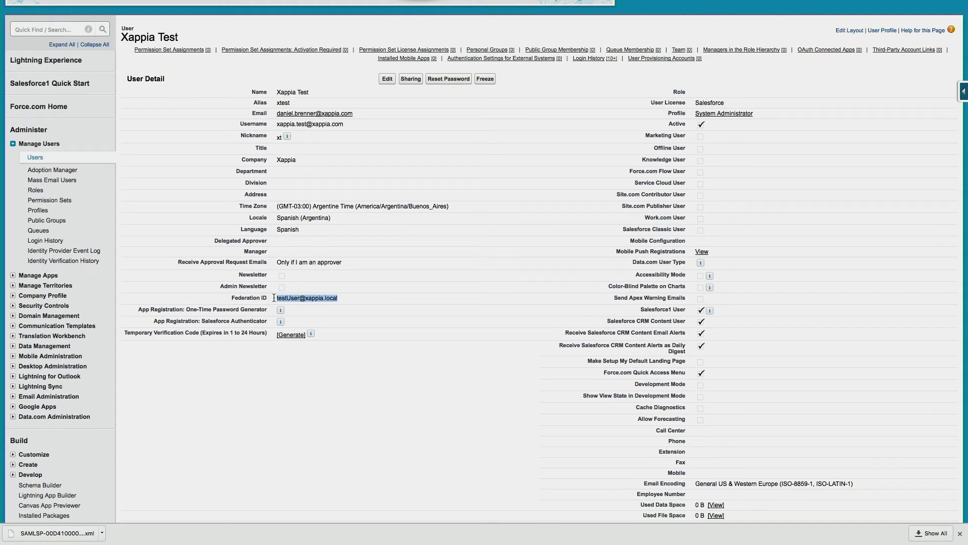
{"action": "right_click", "coordinate": [355, 290]}
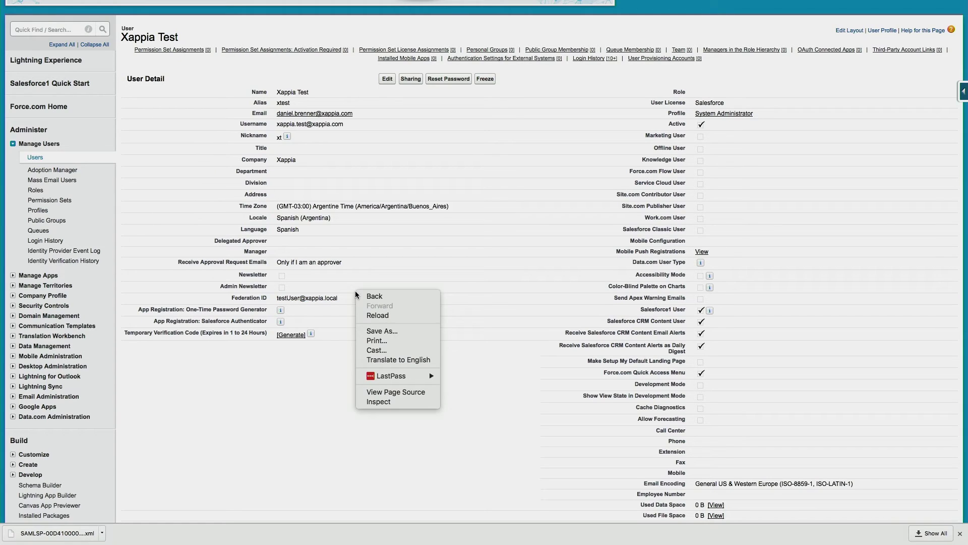
{"action": "left_click", "coordinate": [327, 313]}
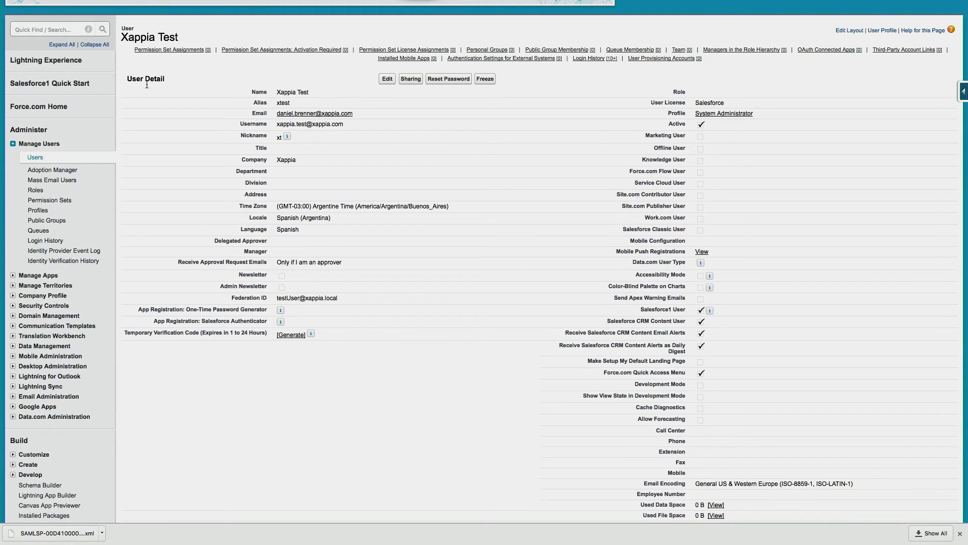
Step: Open a new incognito window in Chrome for testing the single sign-on login
{"action": "scroll", "coordinate": [146, 84], "scroll_direction": "up", "scroll_amount": 3}
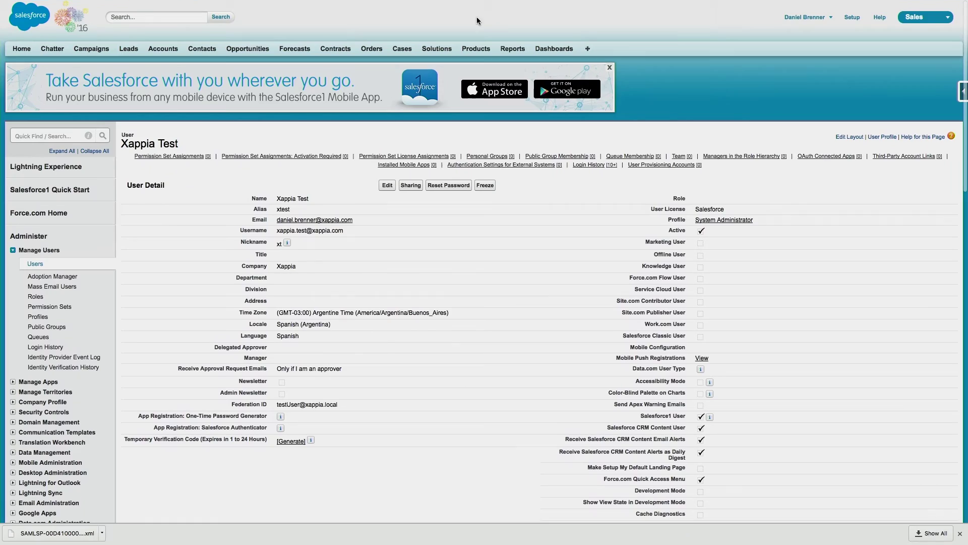
{"action": "key", "text": "ctrl+Up"}
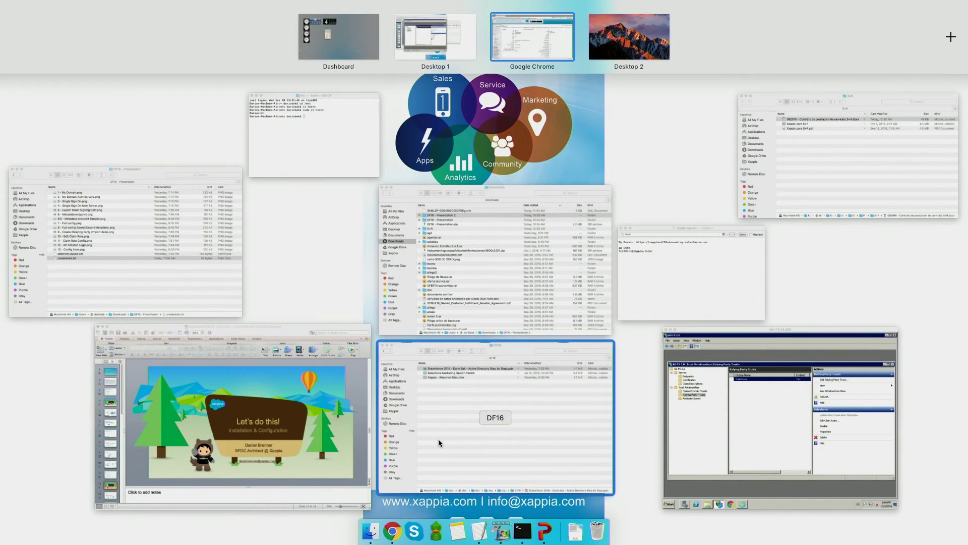
{"action": "left_click", "coordinate": [389, 529]}
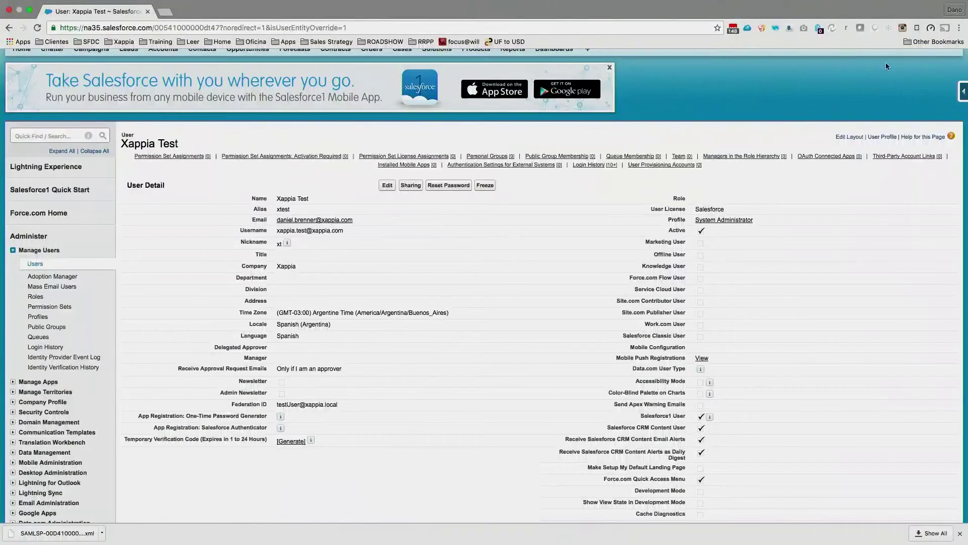
{"action": "left_click", "coordinate": [958, 29]}
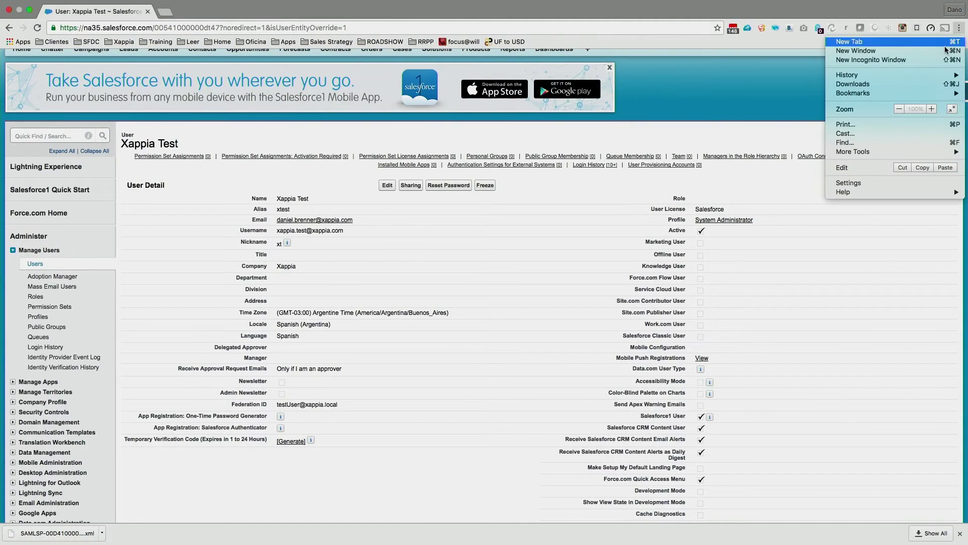
{"action": "left_click", "coordinate": [939, 58]}
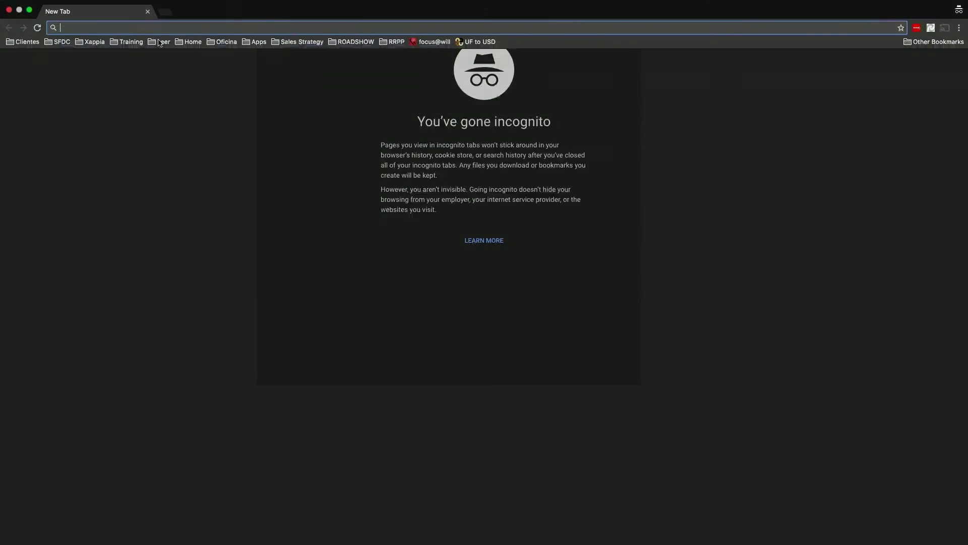
Step: Switch to credentials.txt in TextEdit and select the My Domain URL for copying
{"action": "key", "text": "ctrl+Up"}
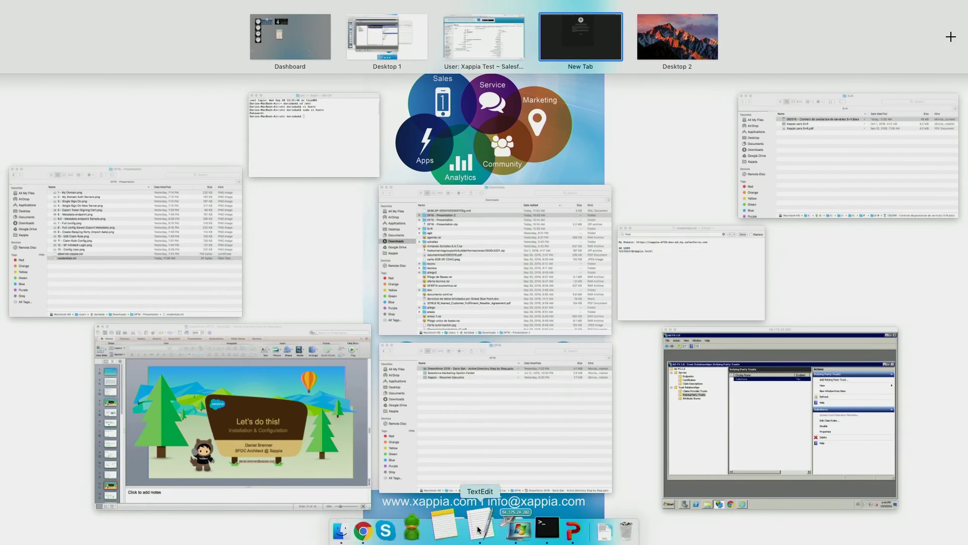
{"action": "left_click", "coordinate": [691, 272]}
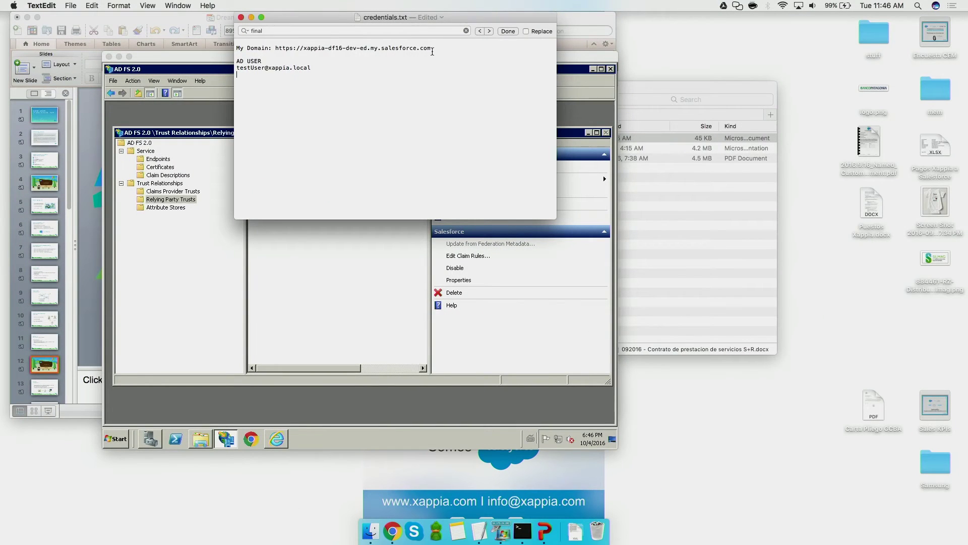
{"action": "left_click_drag", "start_coordinate": [431, 48], "coordinate": [275, 48]}
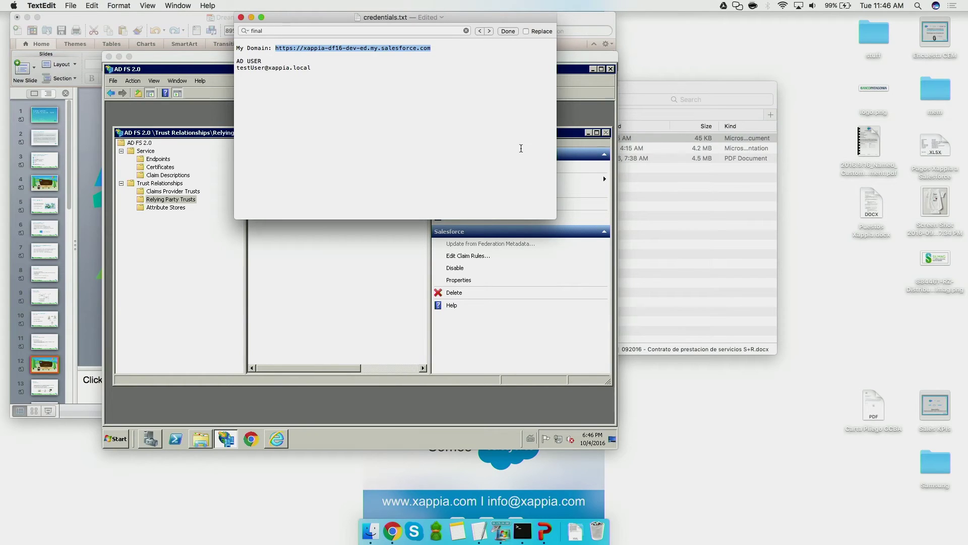
Step: Return to the incognito window and load xappia-df16-dev-ed.my.salesforce.com
{"action": "key", "text": "ctrl+Up"}
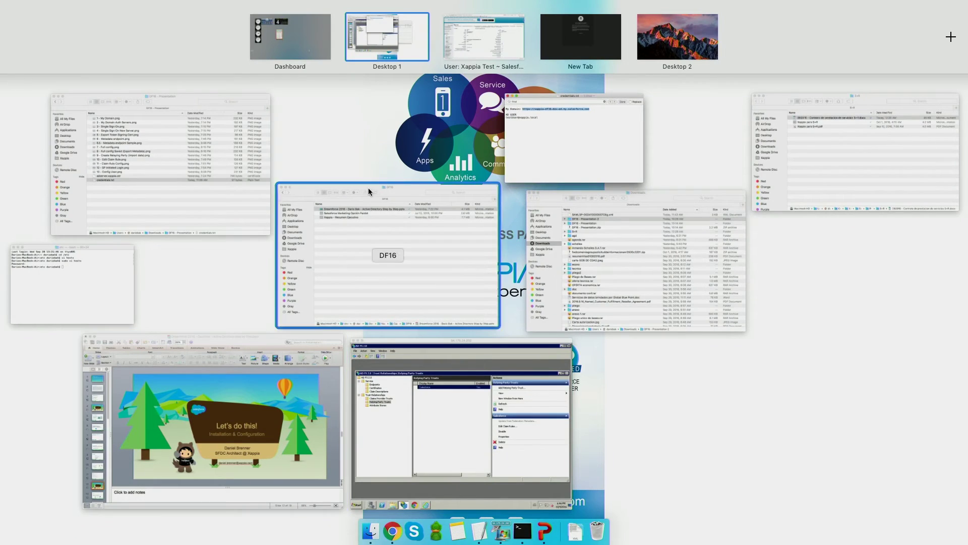
{"action": "left_click", "coordinate": [550, 58]}
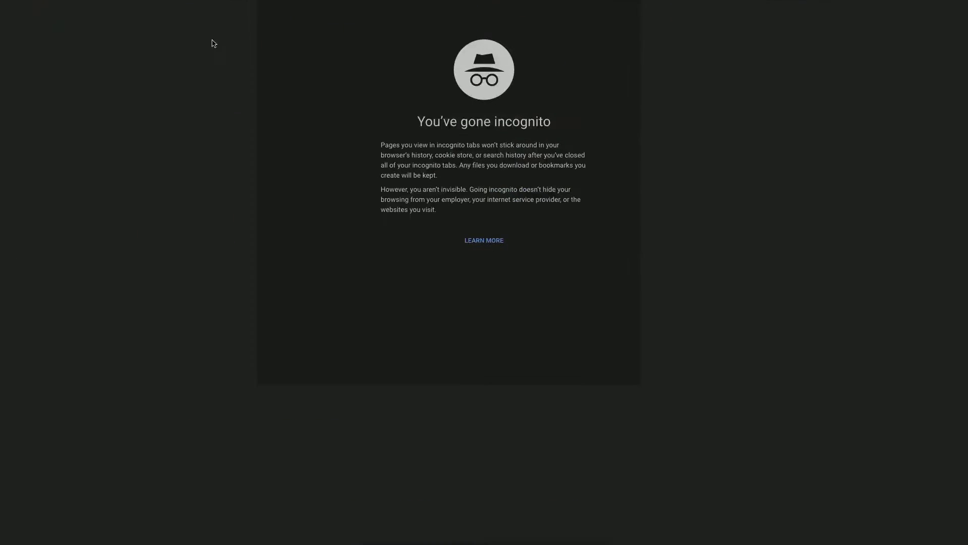
{"action": "mouse_move", "coordinate": [183, 1]}
{"action": "left_click", "coordinate": [143, 5]}
{"action": "left_click", "coordinate": [89, 41]}
{"action": "left_click", "coordinate": [89, 41]}
{"action": "left_click", "coordinate": [87, 27]}
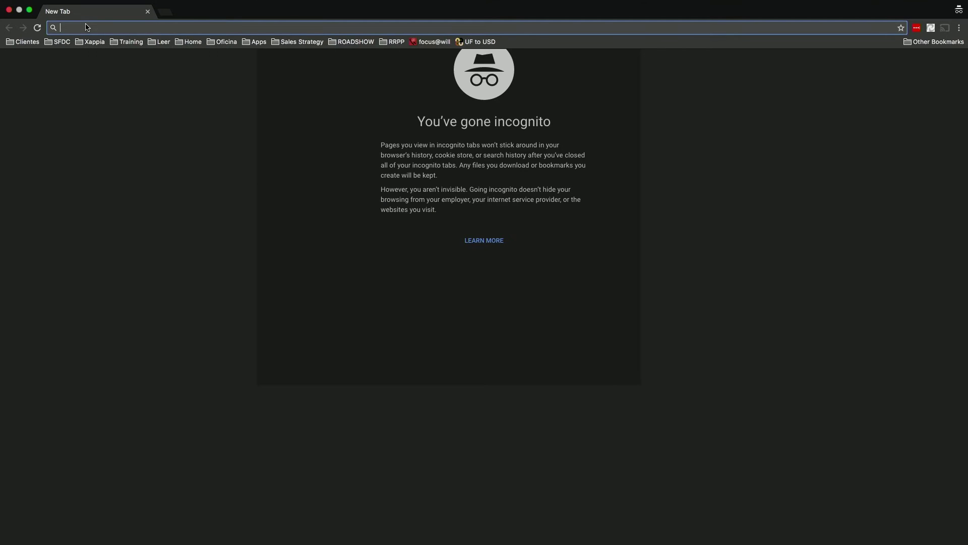
{"action": "type", "text": "xappia-df16-dev-ed.my.salesforce.com"}
{"action": "key", "text": "Return"}
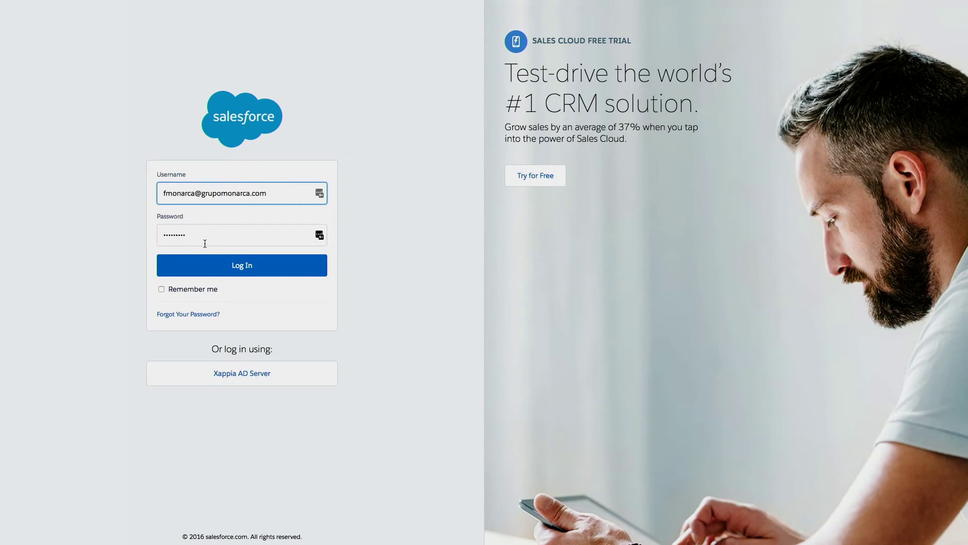
Step: Choose to log in using Xappia AD Server and proceed past the certificate warning for the Amazon-hosted server
{"action": "left_click", "coordinate": [225, 382]}
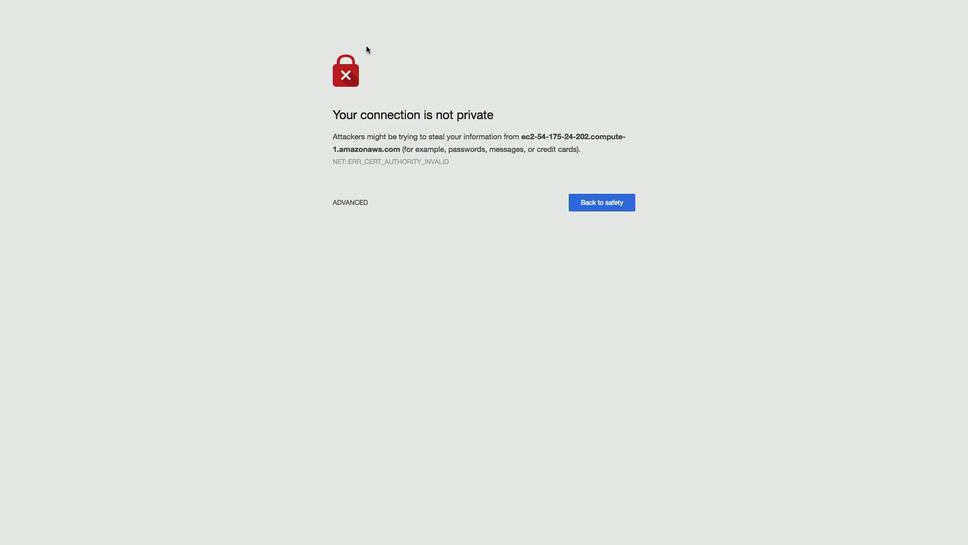
{"action": "left_click", "coordinate": [350, 204]}
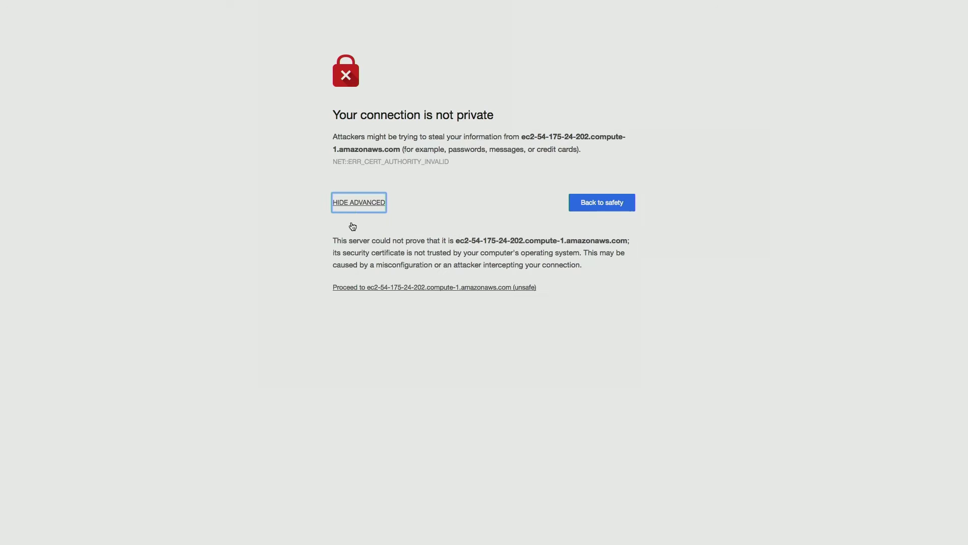
{"action": "left_click", "coordinate": [369, 288]}
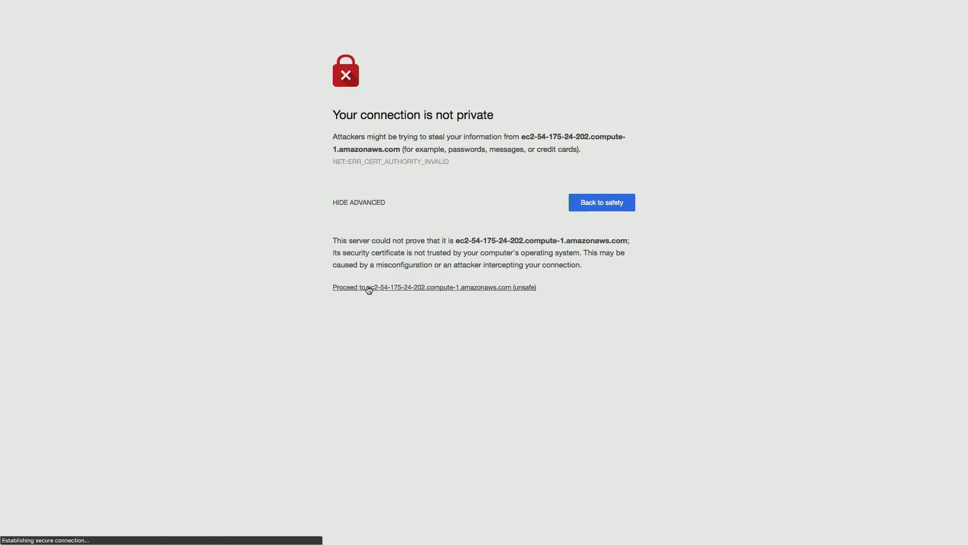
Step: Select Salesforce as the site to sign in to, continue, and proceed past the adserver.xappia.local certificate warning
{"action": "left_click", "coordinate": [407, 105]}
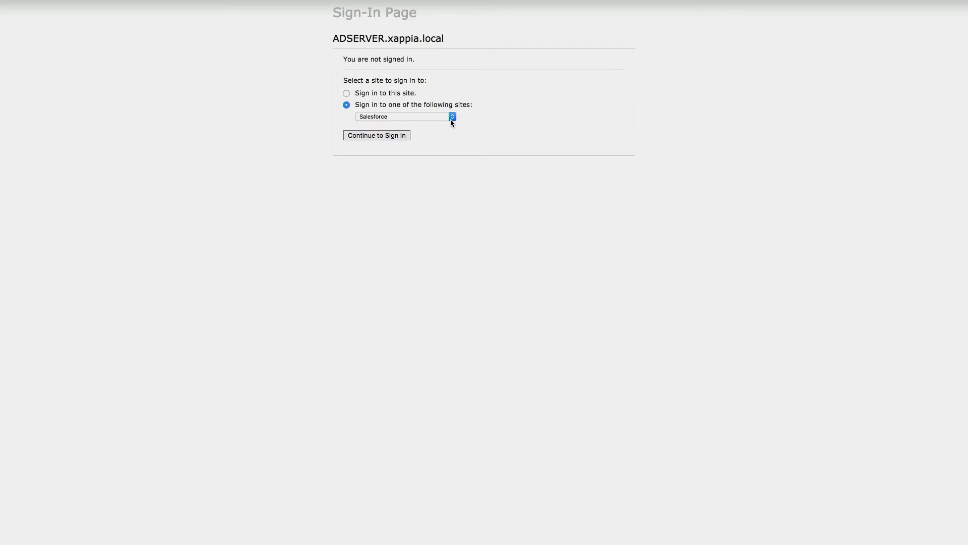
{"action": "left_click", "coordinate": [402, 137]}
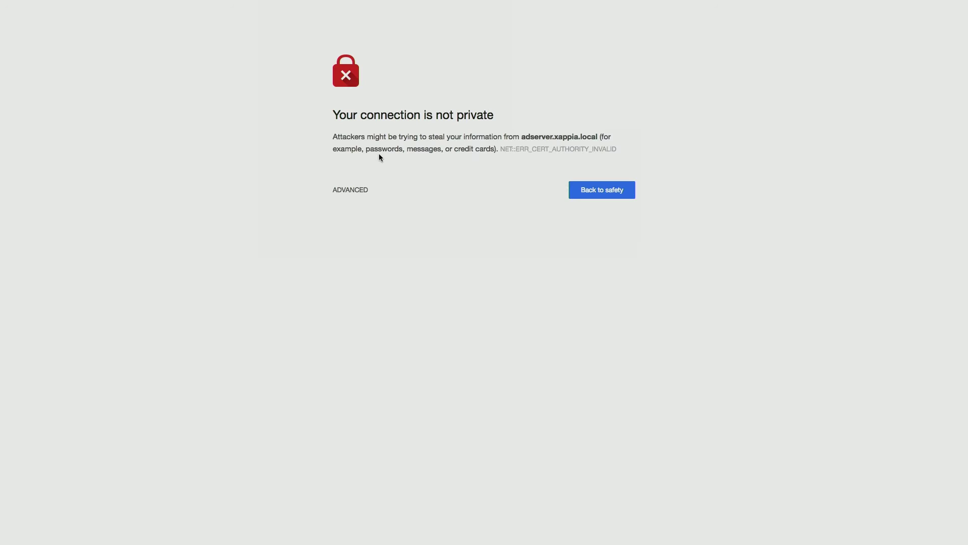
{"action": "left_click", "coordinate": [351, 192]}
{"action": "left_click", "coordinate": [352, 275]}
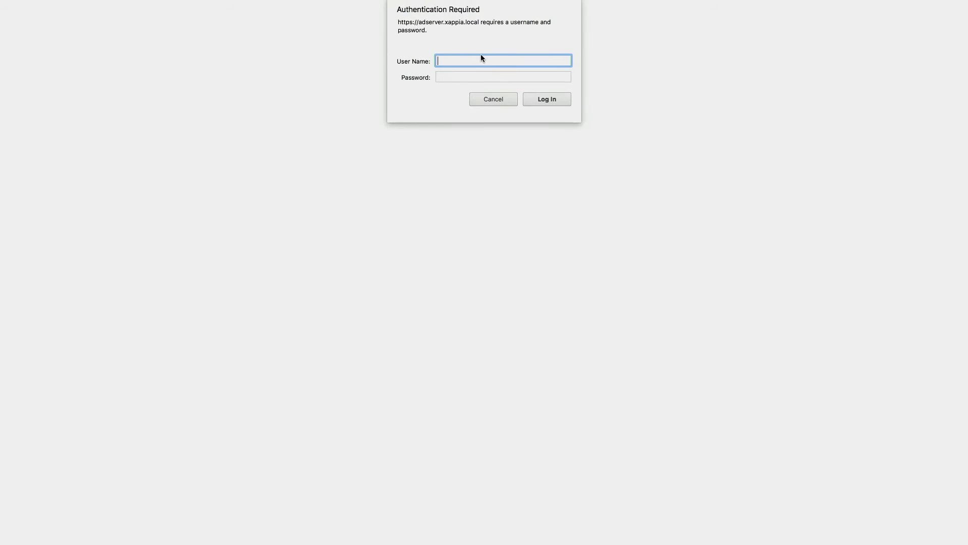
Step: Switch to credentials.txt in TextEdit and copy the AD user name
{"action": "mouse_move", "coordinate": [267, 4]}
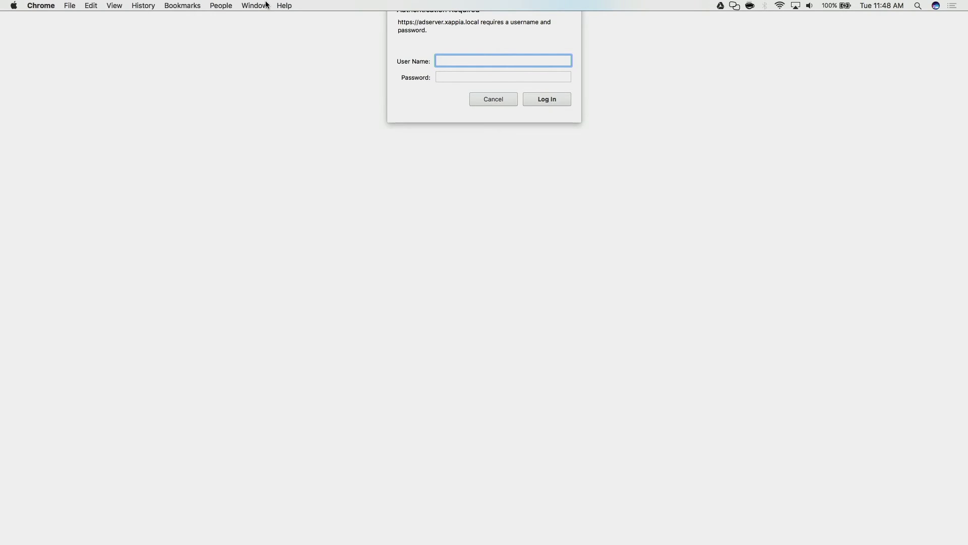
{"action": "key", "text": "ctrl+Up"}
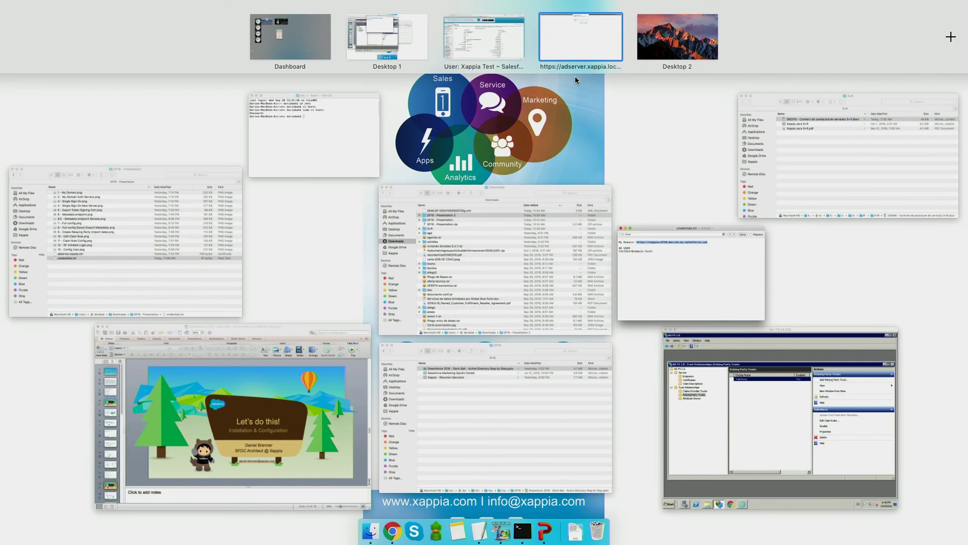
{"action": "mouse_move", "coordinate": [564, 46]}
{"action": "left_click", "coordinate": [694, 261]}
{"action": "left_click_drag", "start_coordinate": [313, 68], "coordinate": [236, 69]}
{"action": "key", "text": "super+c"}
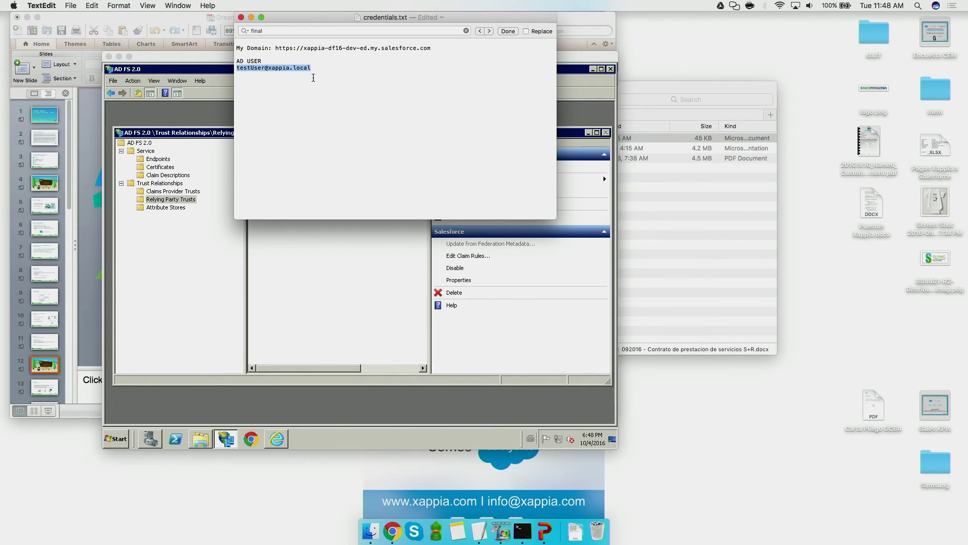
Step: Return to the incognito window, paste the AD user name, enter the account password, and log in to Salesforce
{"action": "key", "text": "ctrl+Up"}
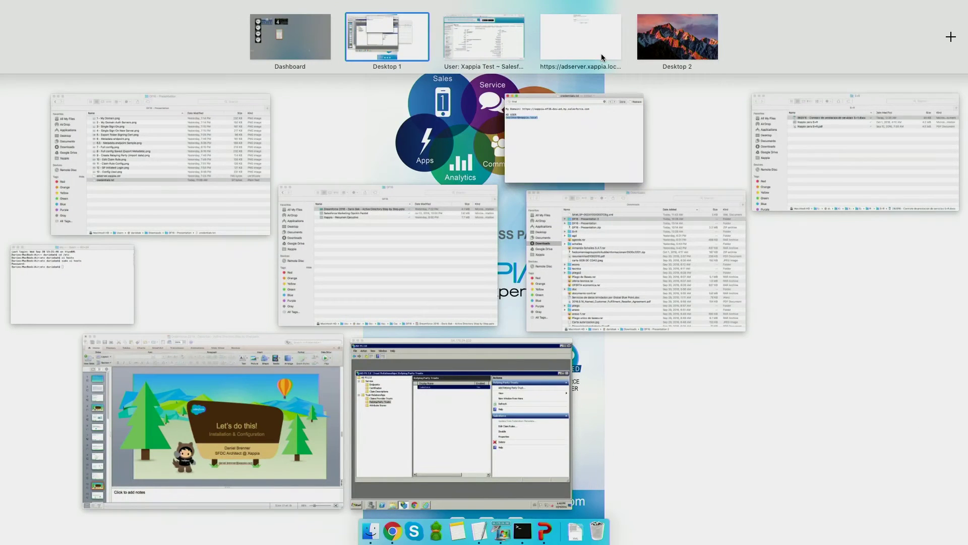
{"action": "left_click", "coordinate": [599, 34]}
{"action": "left_click", "coordinate": [501, 62]}
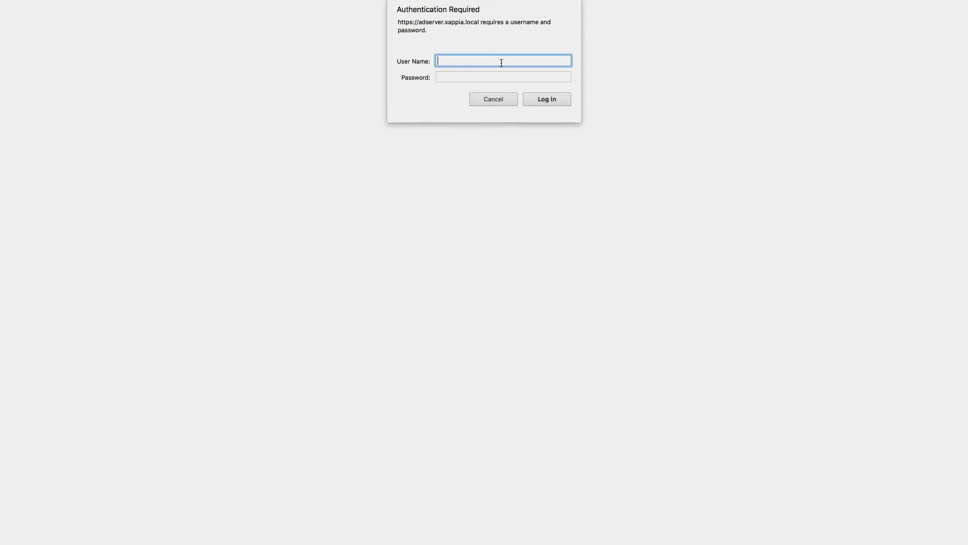
{"action": "key", "text": "super+v"}
{"action": "left_click", "coordinate": [498, 77]}
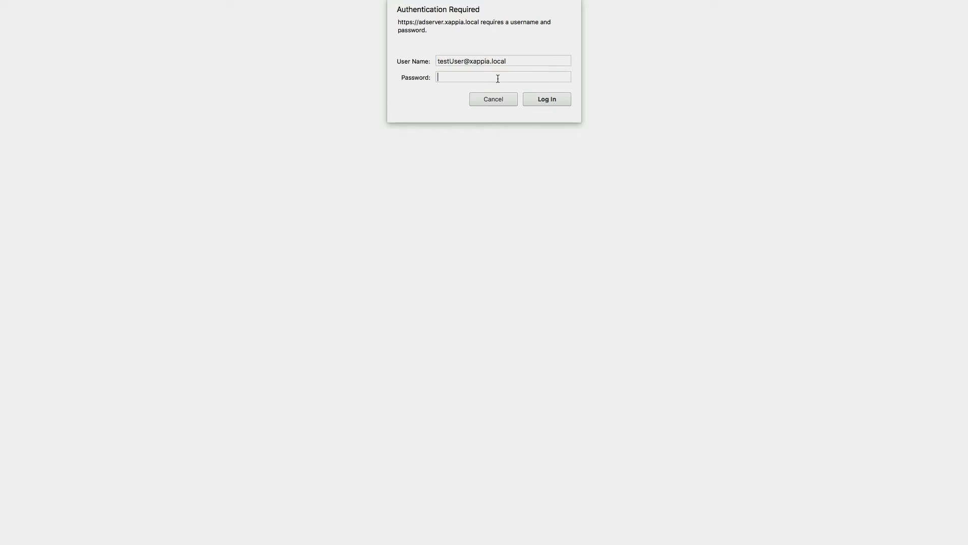
{"action": "type", "text": "•••••••••"}
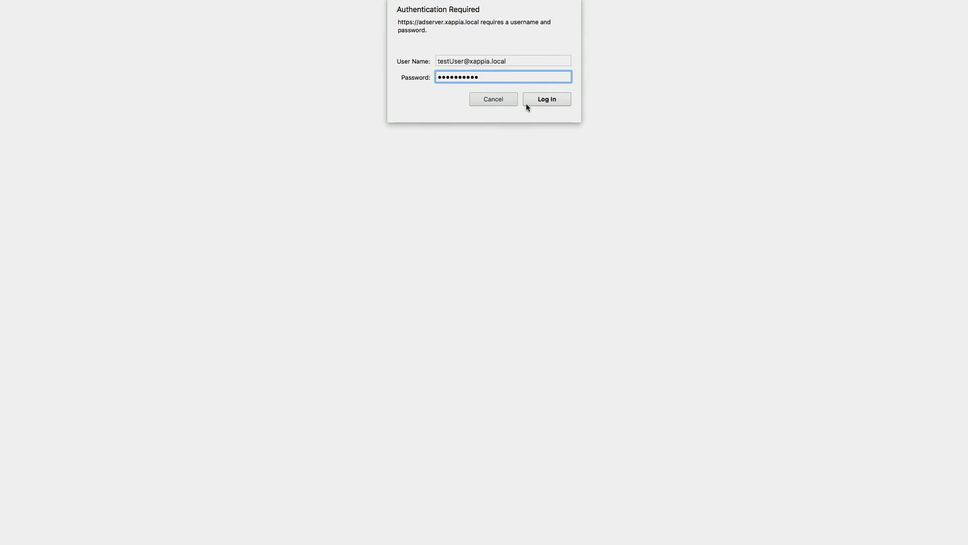
{"action": "left_click", "coordinate": [536, 103]}
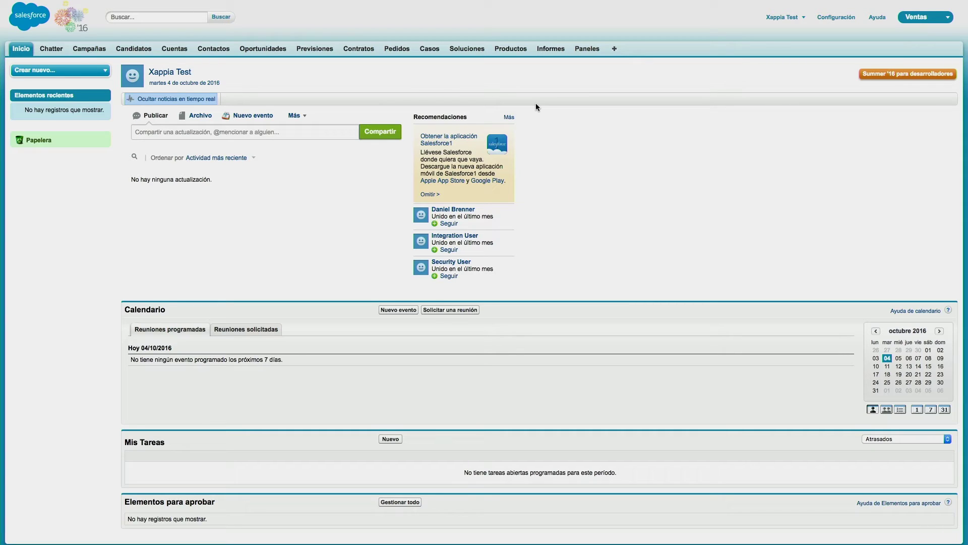
Step: Switch to the AD FS remote desktop and view the available actions of the Salesforce relying party trust without choosing any
{"action": "mouse_move", "coordinate": [138, 2]}
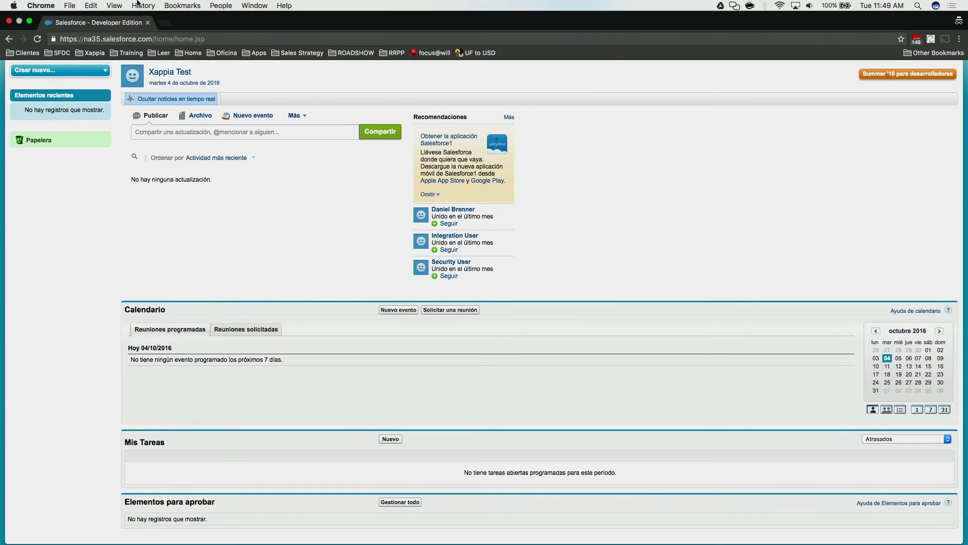
{"action": "mouse_move", "coordinate": [10, 17]}
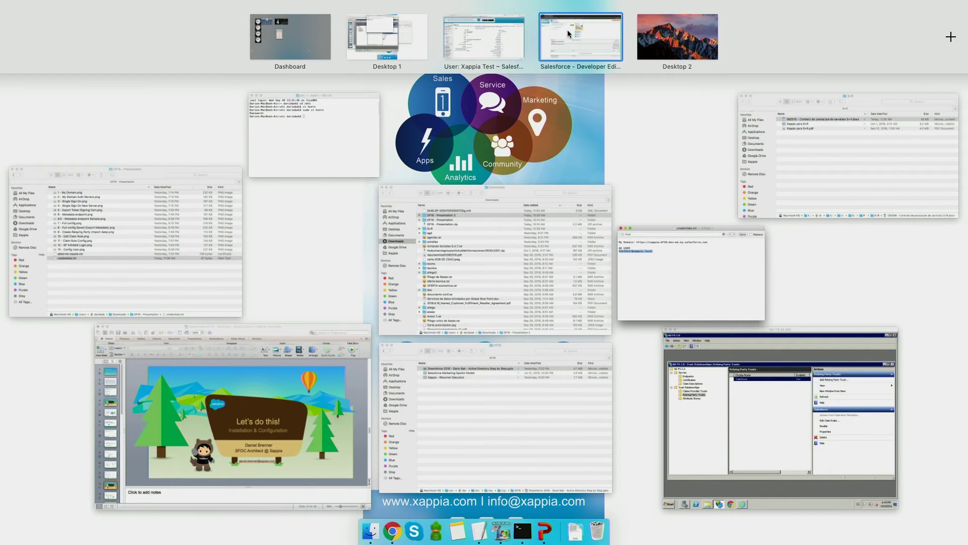
{"action": "left_click", "coordinate": [710, 390]}
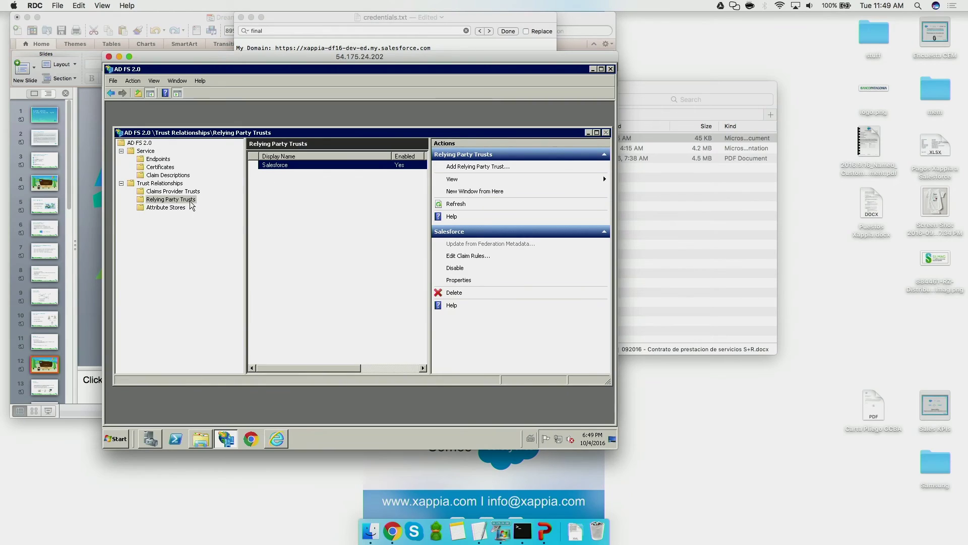
{"action": "right_click", "coordinate": [276, 168]}
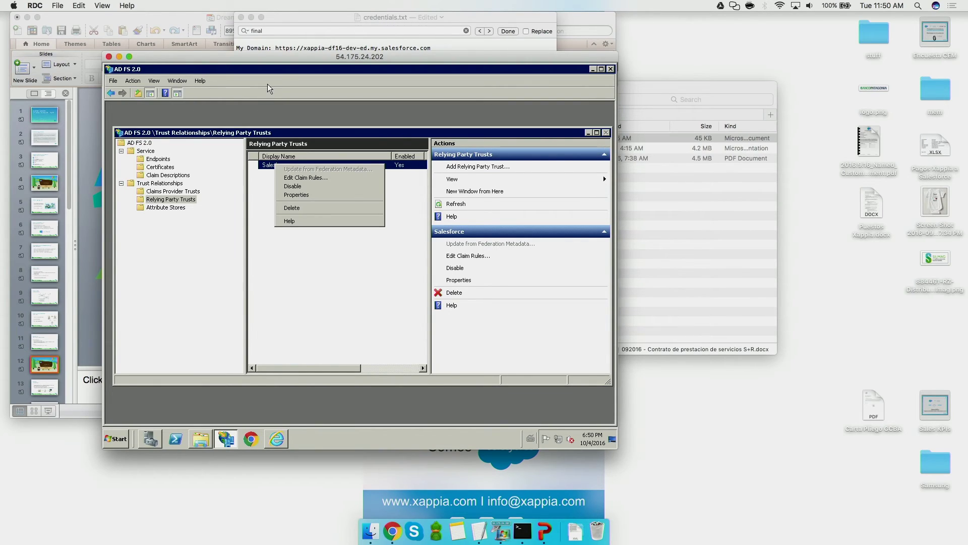
{"action": "left_click", "coordinate": [264, 96]}
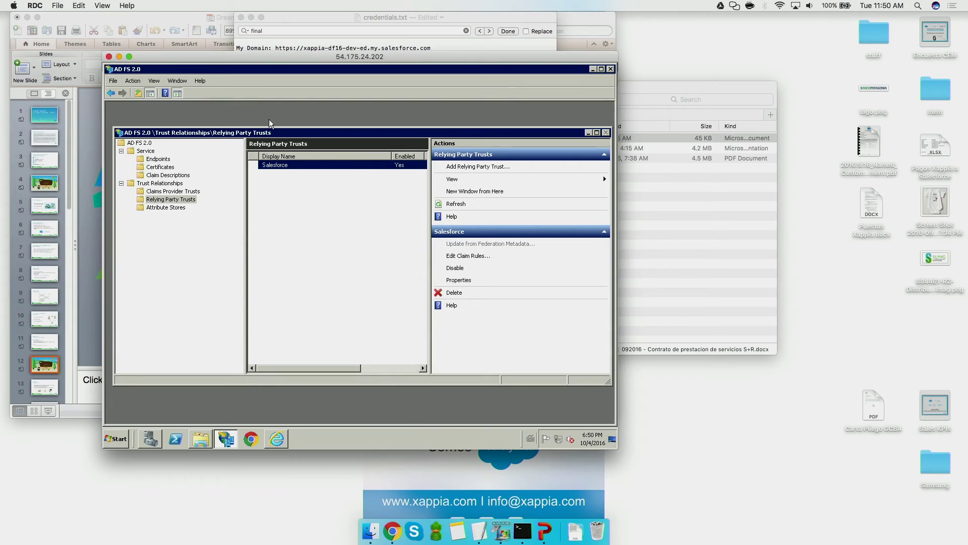
Step: Open the Salesforce relying party trust's properties and examine its encryption, signature and advanced settings
{"action": "right_click", "coordinate": [274, 166]}
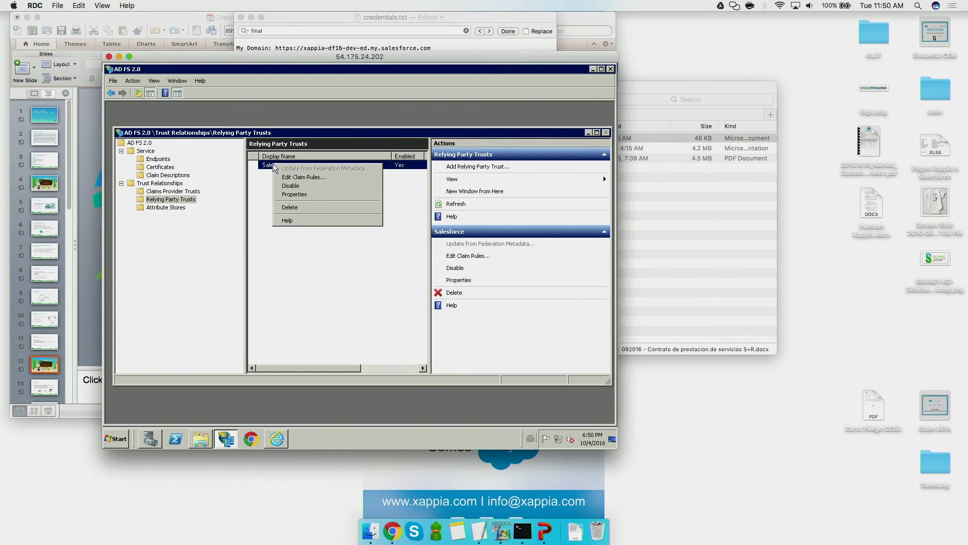
{"action": "left_click", "coordinate": [288, 195]}
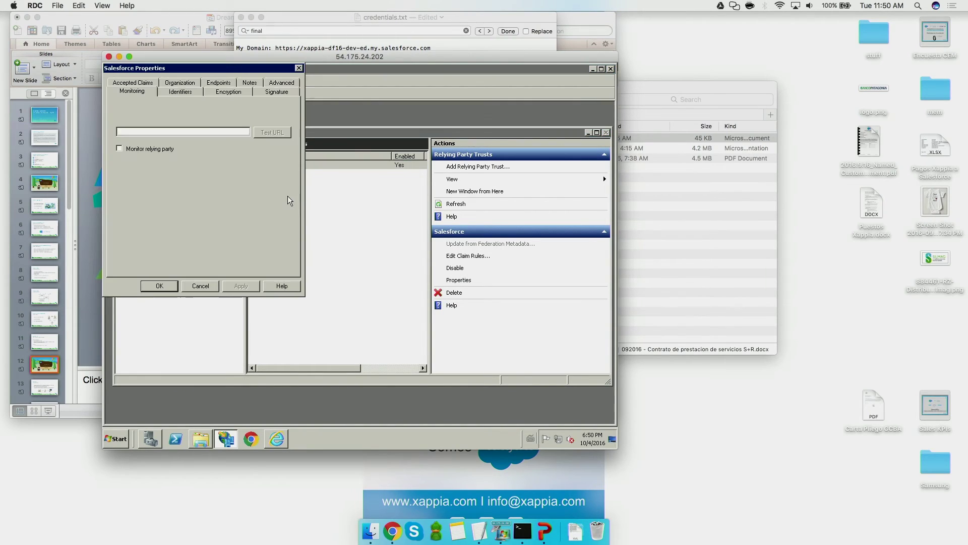
{"action": "left_click", "coordinate": [245, 94]}
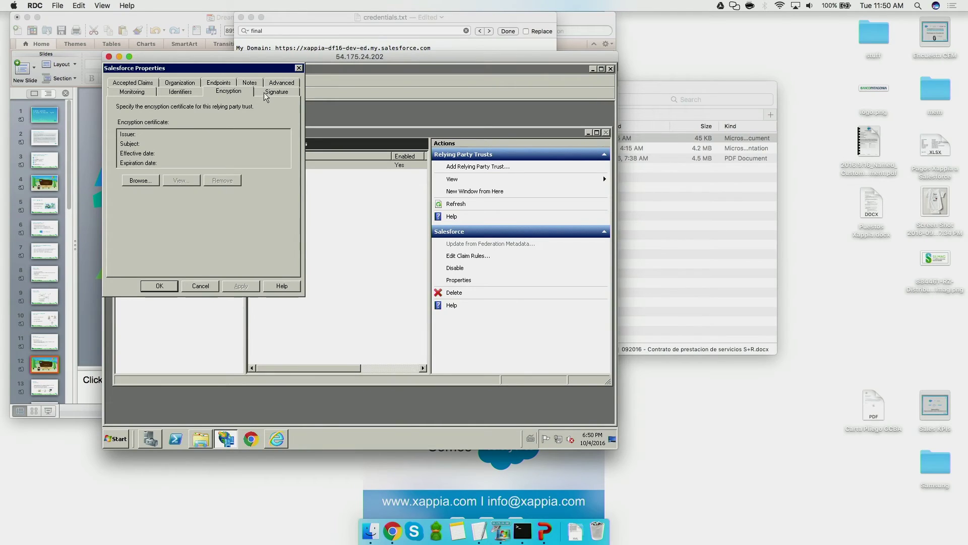
{"action": "left_click", "coordinate": [268, 95]}
{"action": "left_click", "coordinate": [279, 83]}
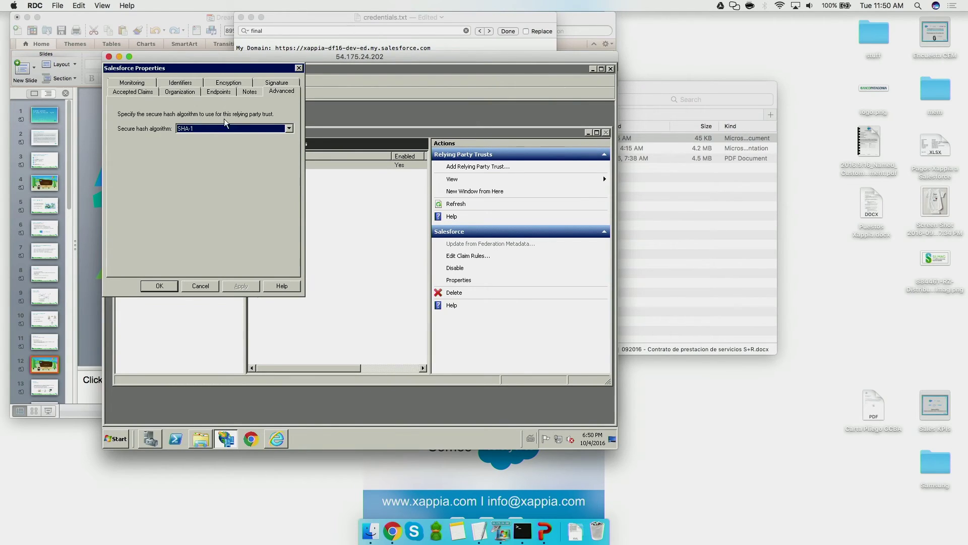
Step: Set the secure hash algorithm of the Salesforce relying party trust to SHA-256
{"action": "left_click", "coordinate": [180, 128]}
{"action": "left_click", "coordinate": [180, 128]}
{"action": "left_click", "coordinate": [180, 128]}
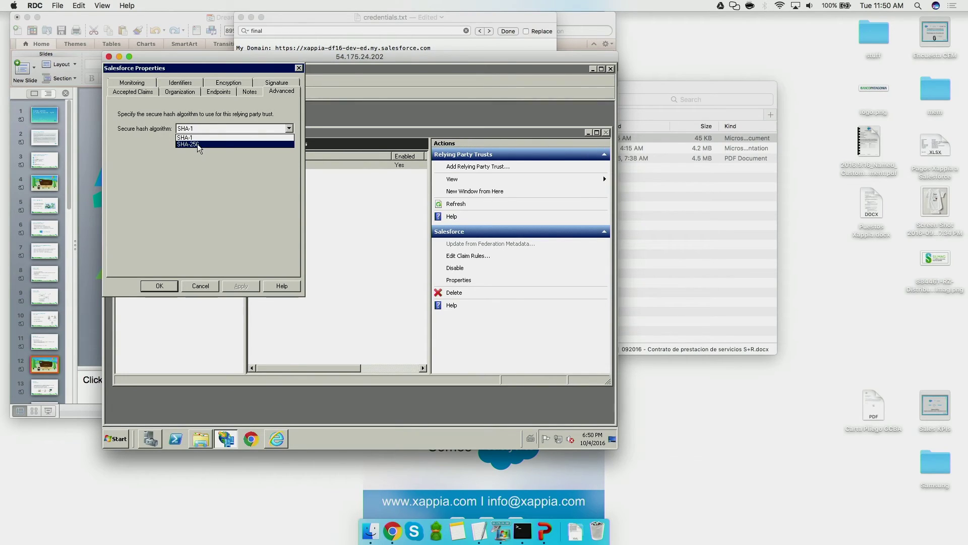
{"action": "left_click", "coordinate": [198, 143]}
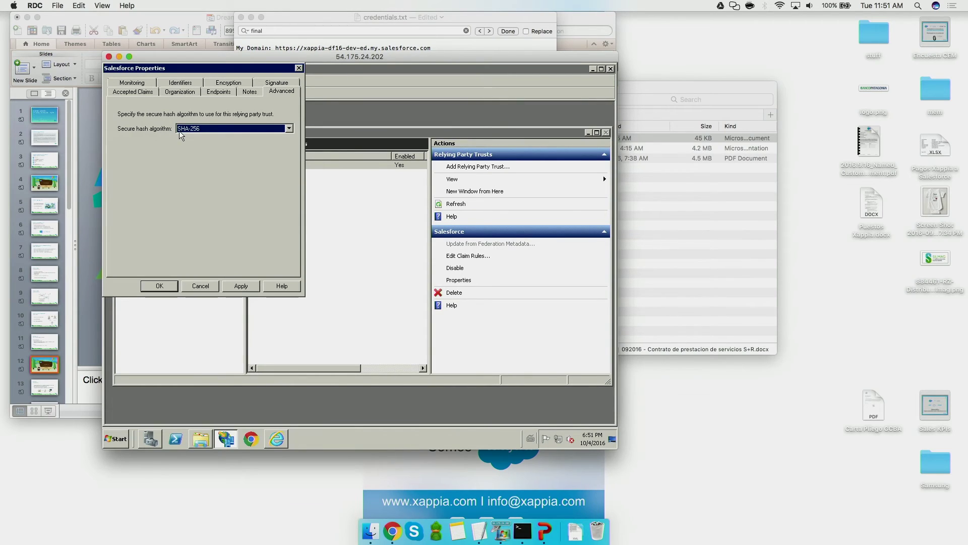
Step: Set the Salesforce trust's secure hash algorithm to SHA-1 and confirm the properties
{"action": "left_click", "coordinate": [191, 127]}
{"action": "left_click", "coordinate": [195, 137]}
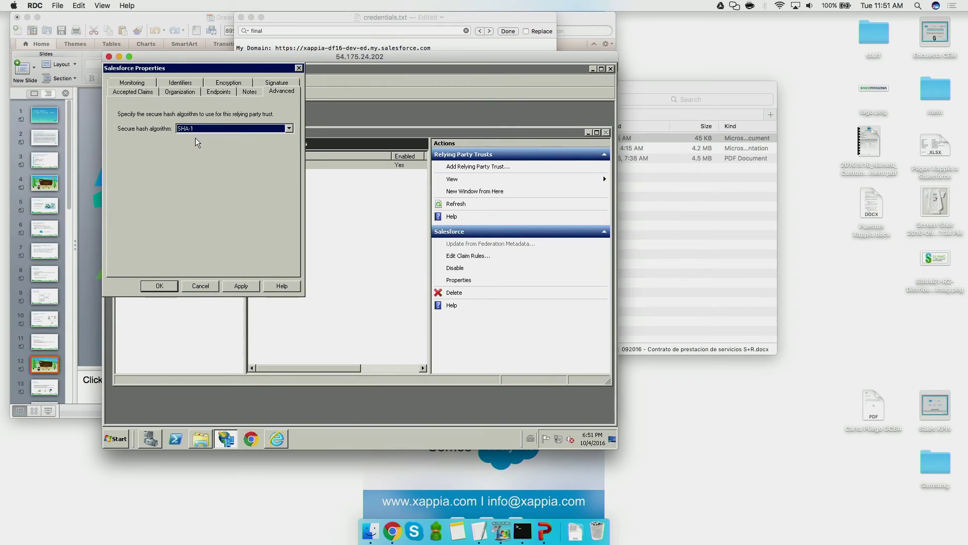
{"action": "left_click", "coordinate": [161, 286]}
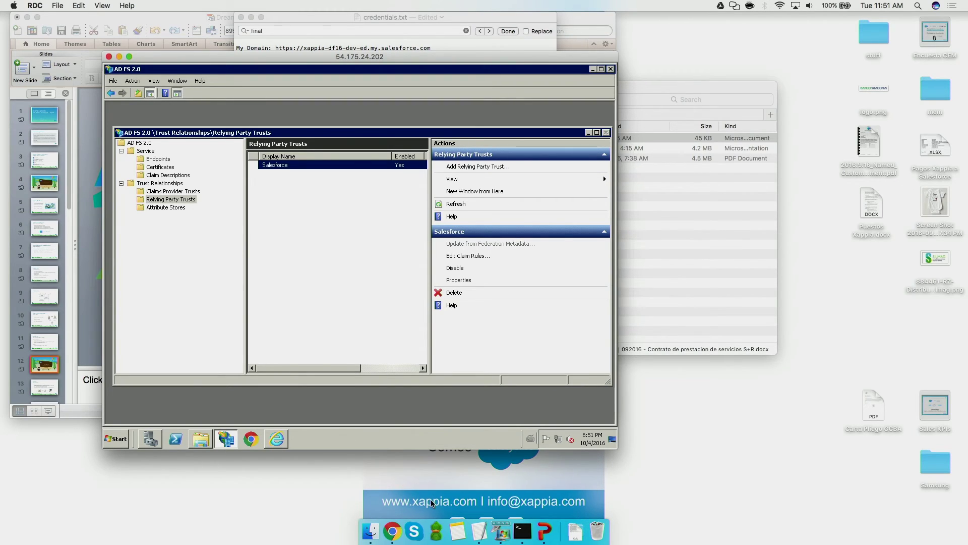
Step: Switch to PowerPoint, start the slide show from the "Let's do this!" slide, and go through the configuration slides up to Q&A
{"action": "left_click", "coordinate": [549, 519]}
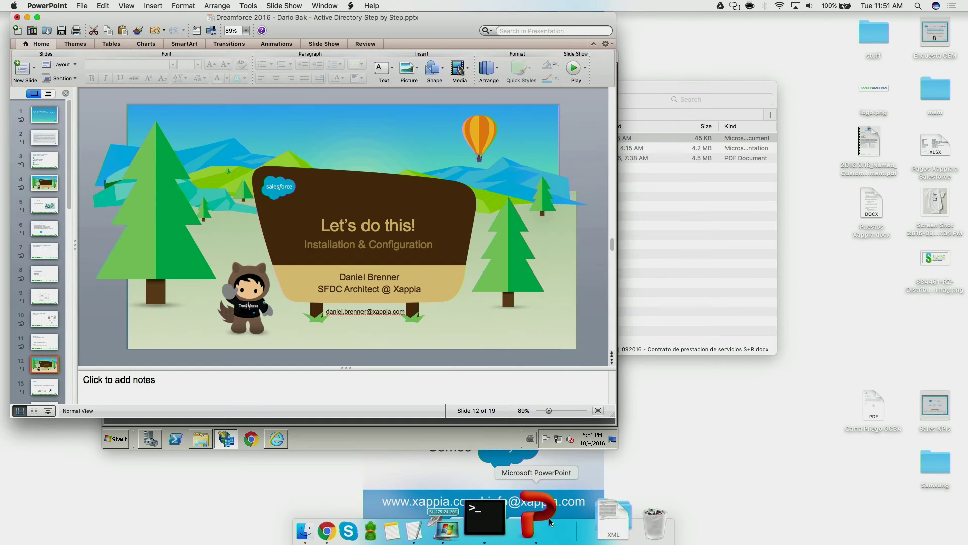
{"action": "left_click", "coordinate": [48, 413]}
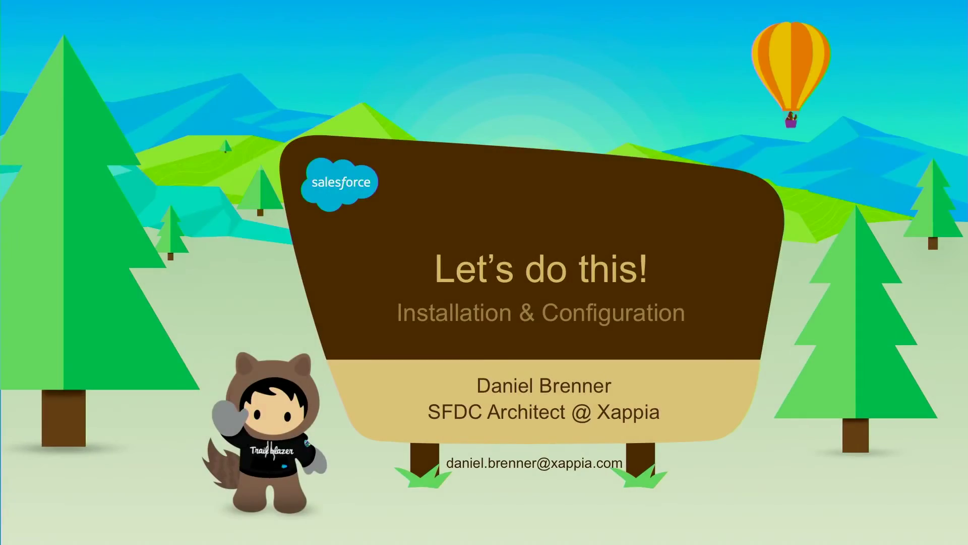
{"action": "key", "text": "Right"}
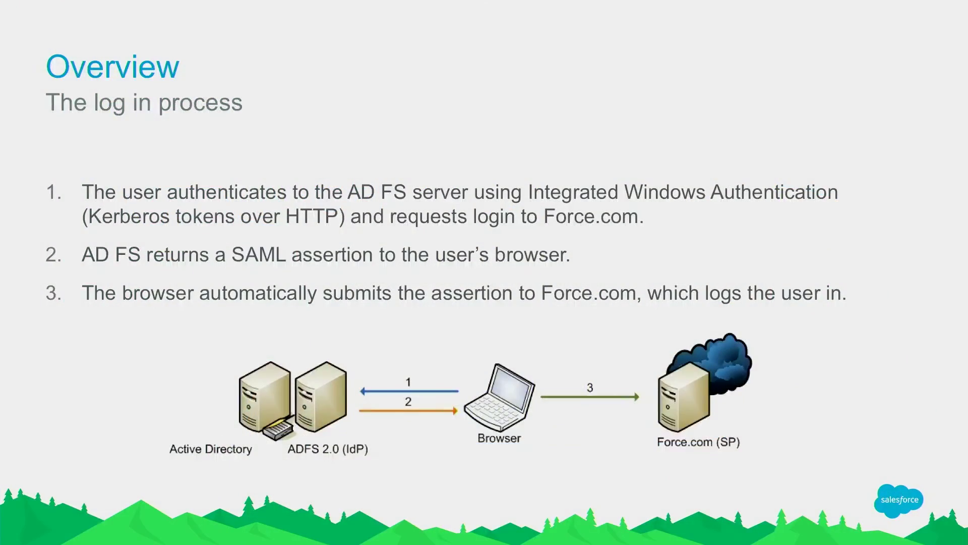
{"action": "key", "text": "Right"}
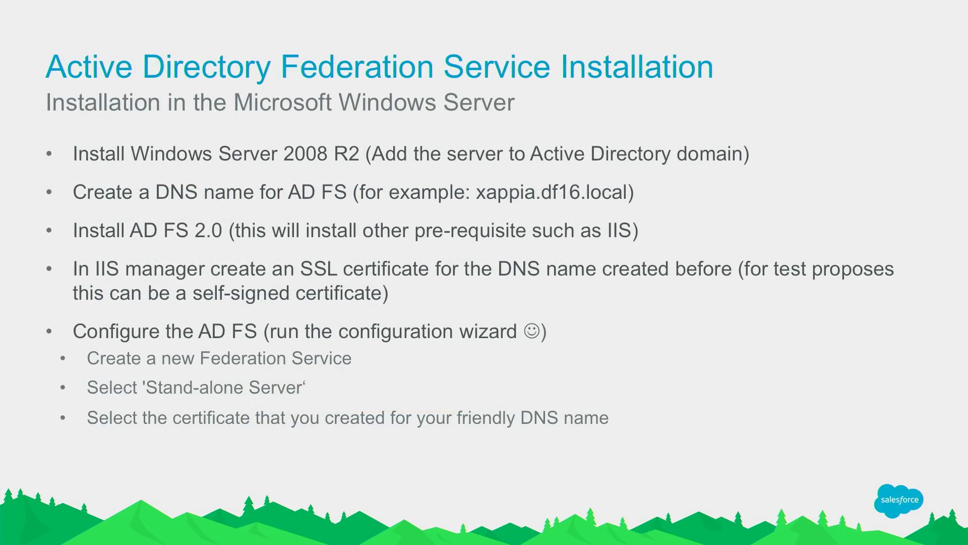
{"action": "key", "text": "Right"}
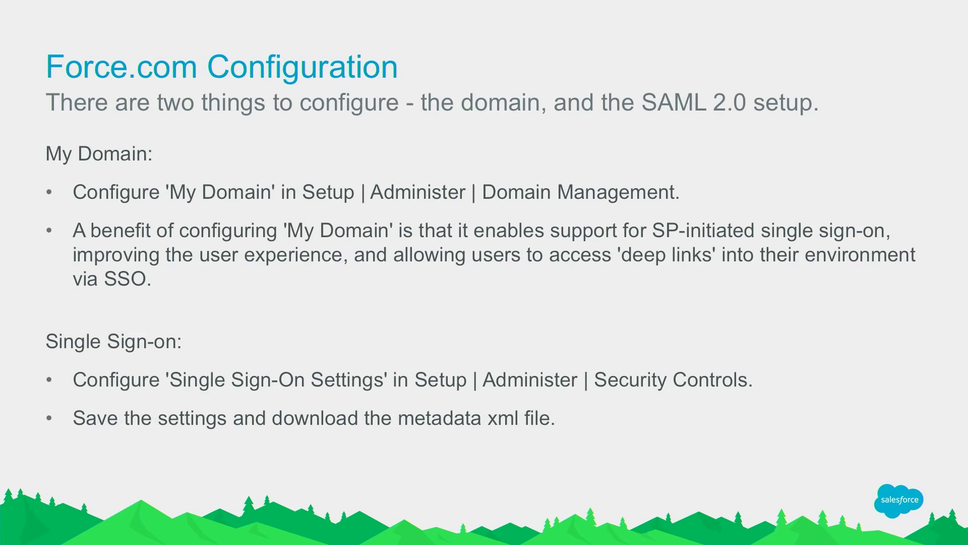
{"action": "key", "text": "Right"}
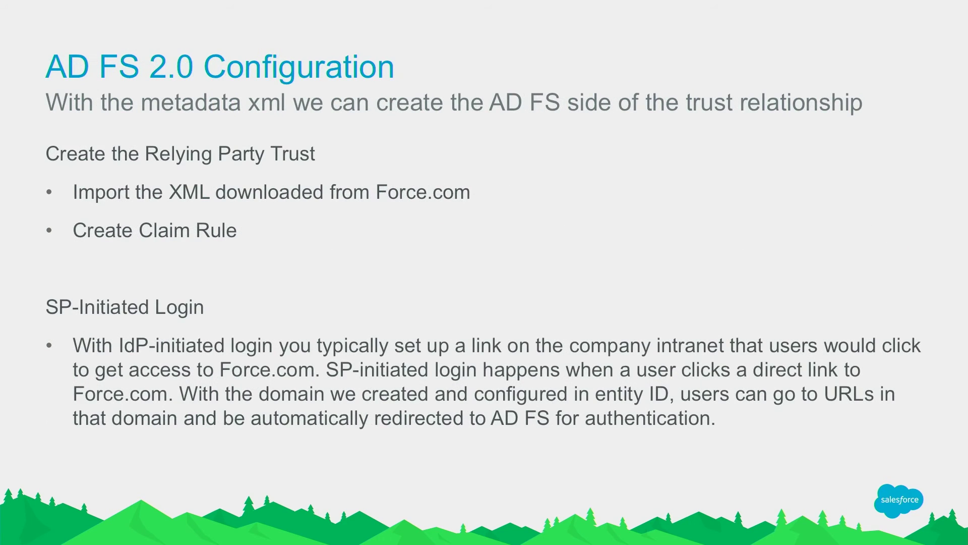
{"action": "key", "text": "Right"}
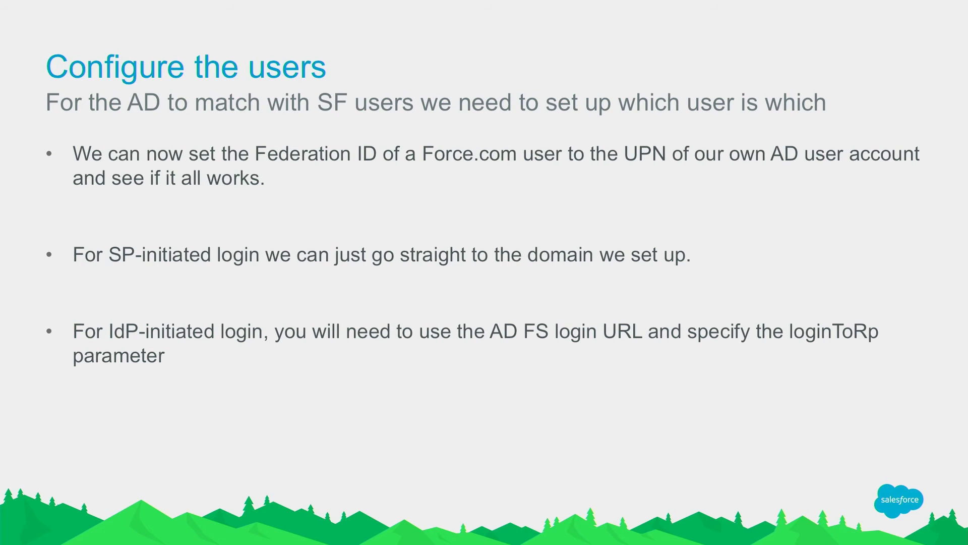
{"action": "key", "text": "Right"}
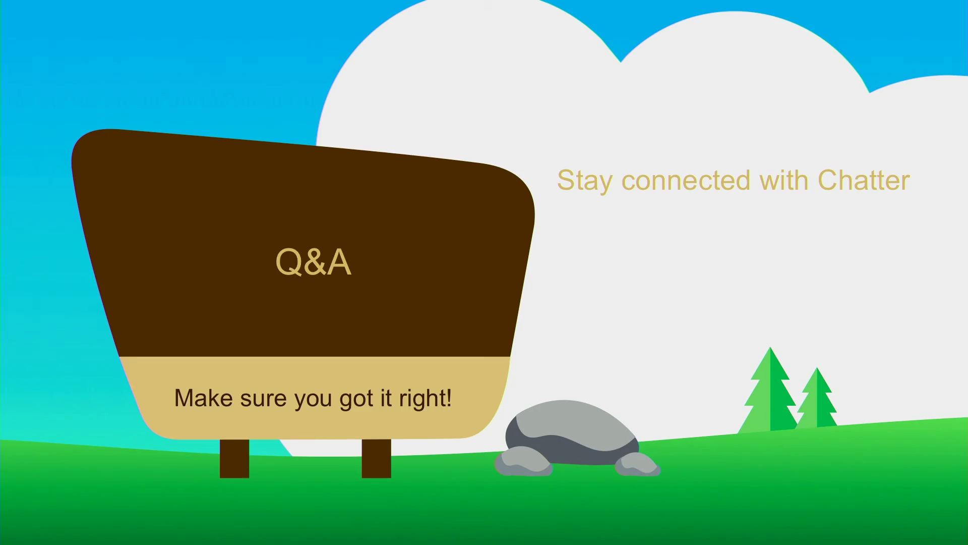
Step: Switch to the Salesforce user page in Chrome and examine the test user's Federation ID in the user detail
{"action": "key", "text": "ctrl+Up"}
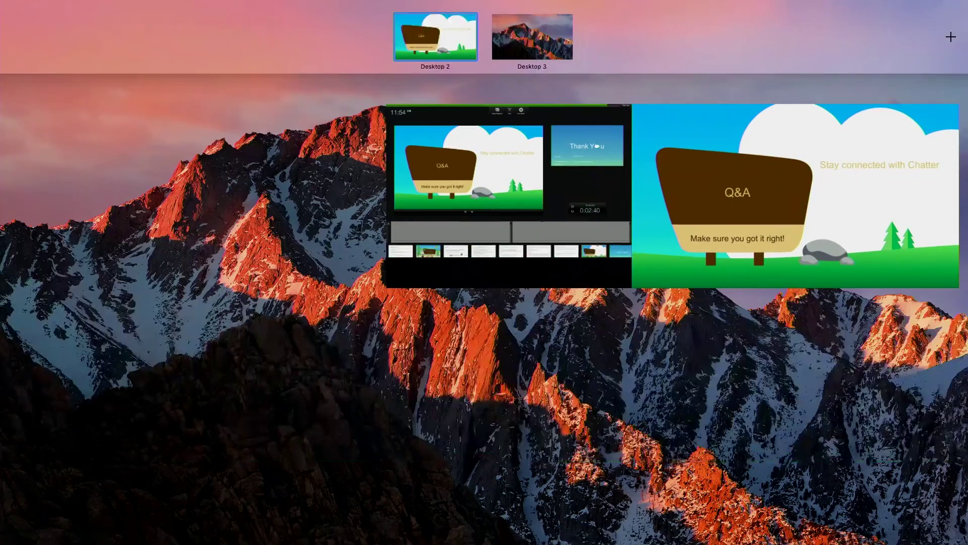
{"action": "key", "text": "Escape"}
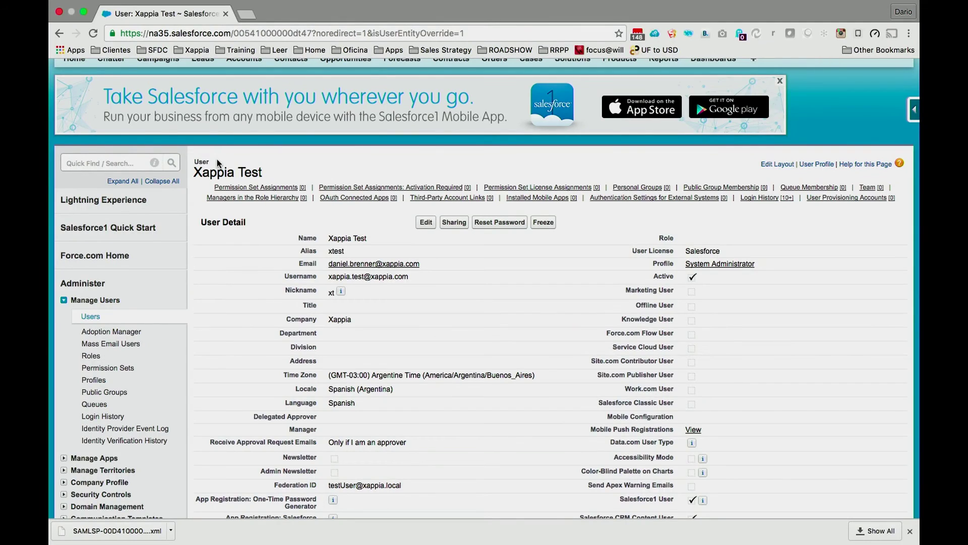
{"action": "scroll", "coordinate": [232, 332], "scroll_direction": "down", "scroll_amount": 3}
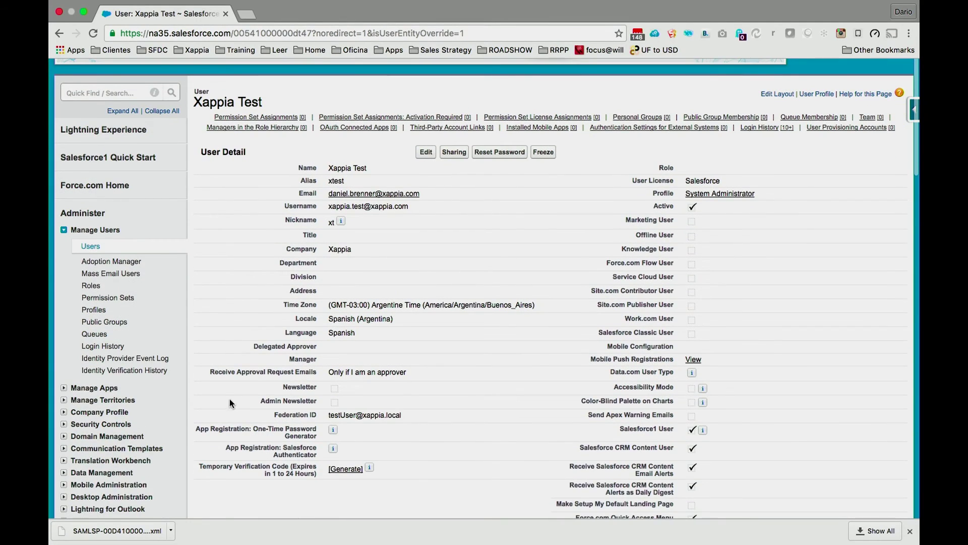
{"action": "left_click_drag", "start_coordinate": [327, 415], "coordinate": [425, 421]}
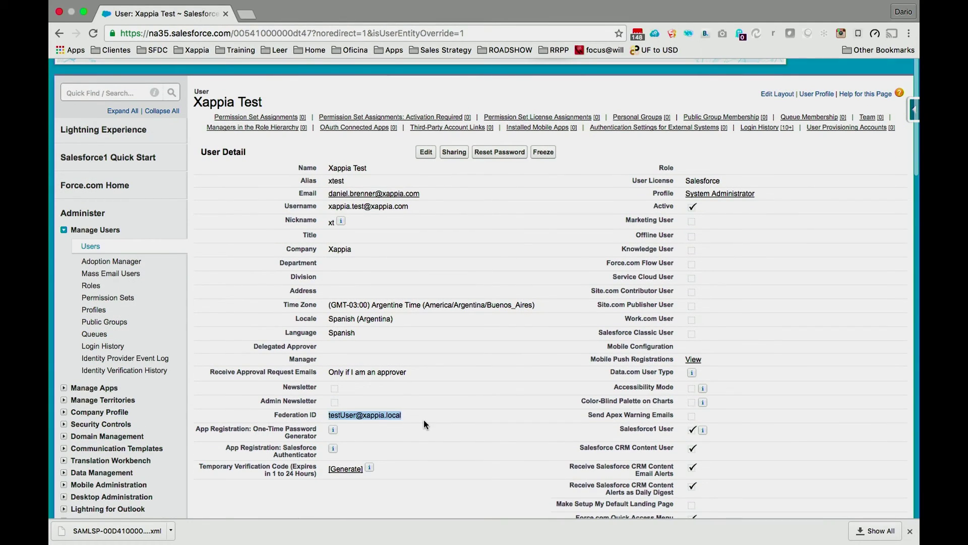
{"action": "left_click", "coordinate": [423, 420]}
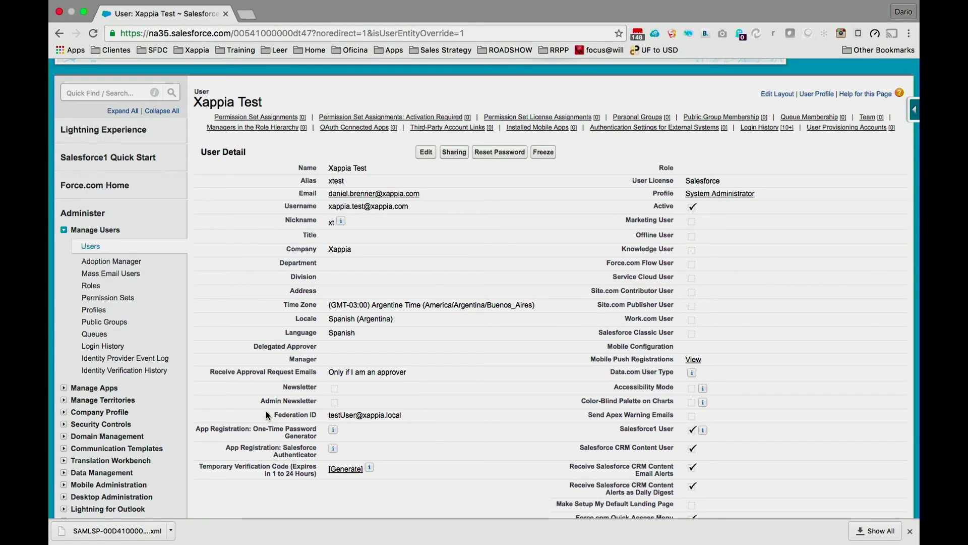
{"action": "left_click_drag", "start_coordinate": [268, 411], "coordinate": [317, 421]}
{"action": "left_click", "coordinate": [317, 421]}
{"action": "left_click_drag", "start_coordinate": [271, 415], "coordinate": [417, 416]}
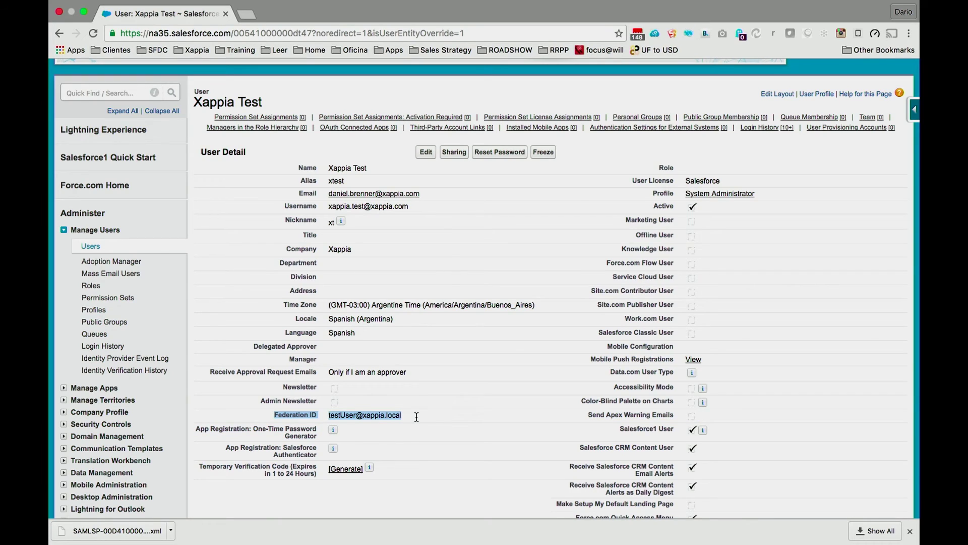
{"action": "left_click", "coordinate": [417, 416]}
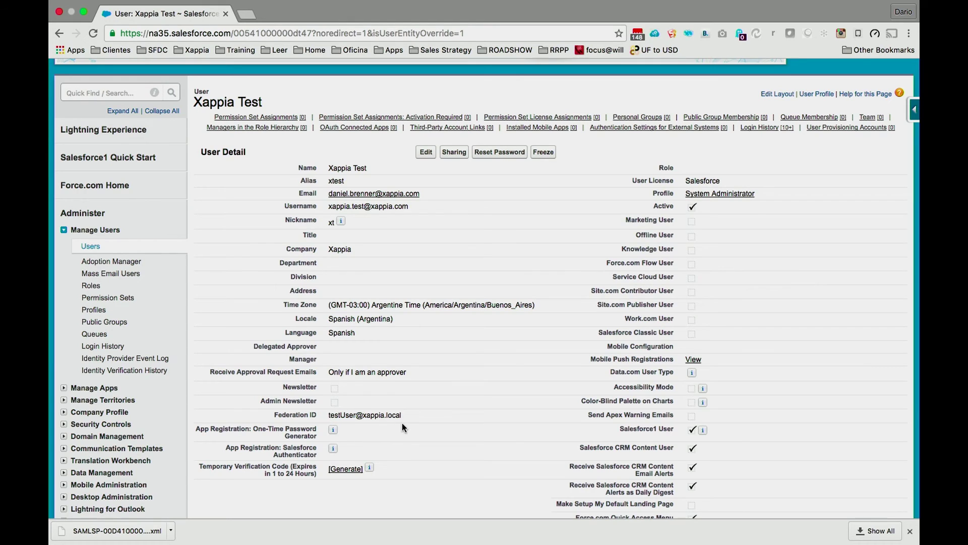
{"action": "left_click_drag", "start_coordinate": [455, 429], "coordinate": [320, 413]}
{"action": "left_click", "coordinate": [315, 412]}
Step: Switch to the AD FS remote desktop, view the Salesforce relying party trust's properties, and close them without changes
{"action": "key", "text": "ctrl+Up"}
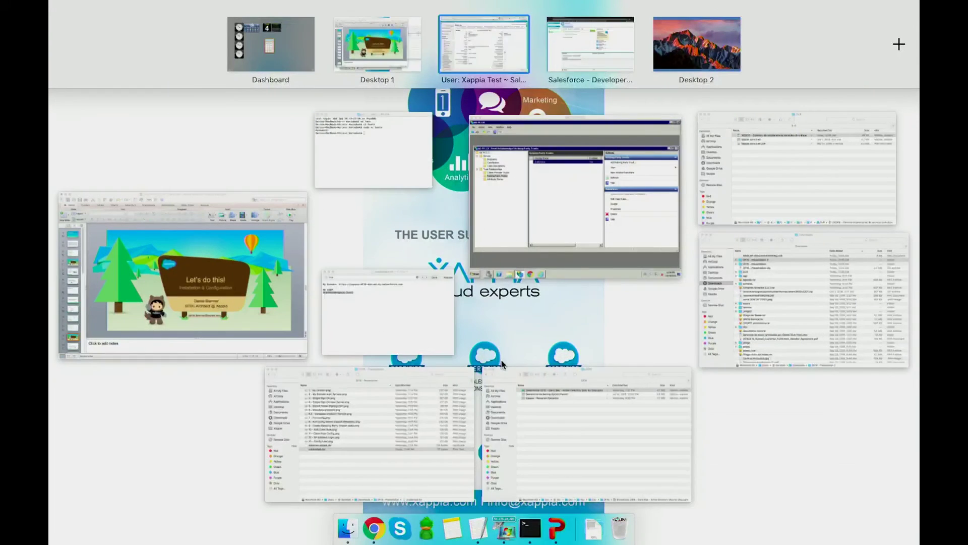
{"action": "left_click", "coordinate": [497, 526]}
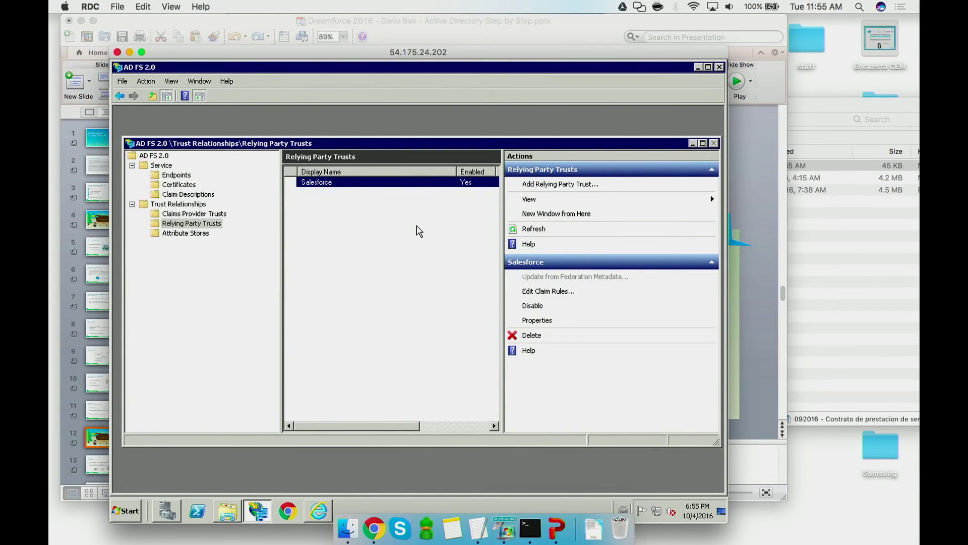
{"action": "right_click", "coordinate": [318, 182]}
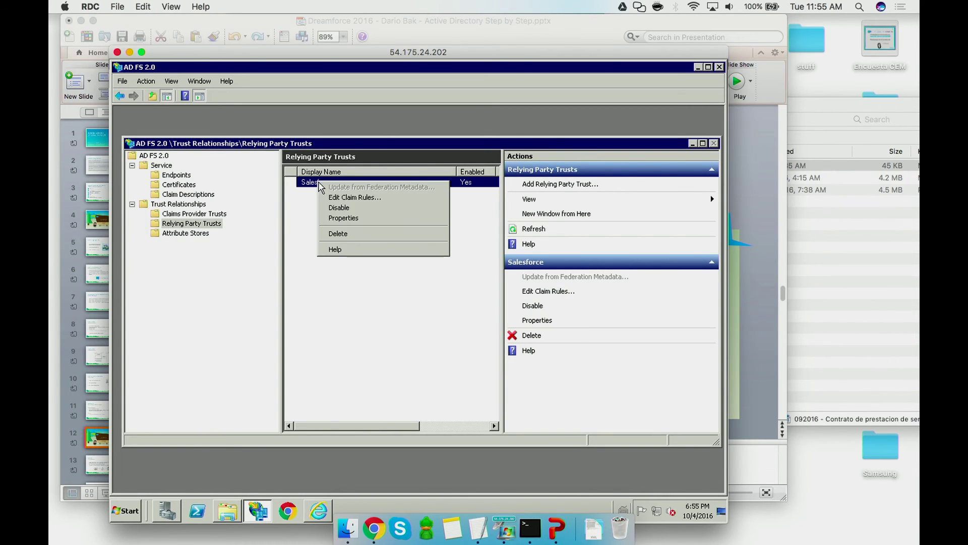
{"action": "left_click", "coordinate": [338, 222]}
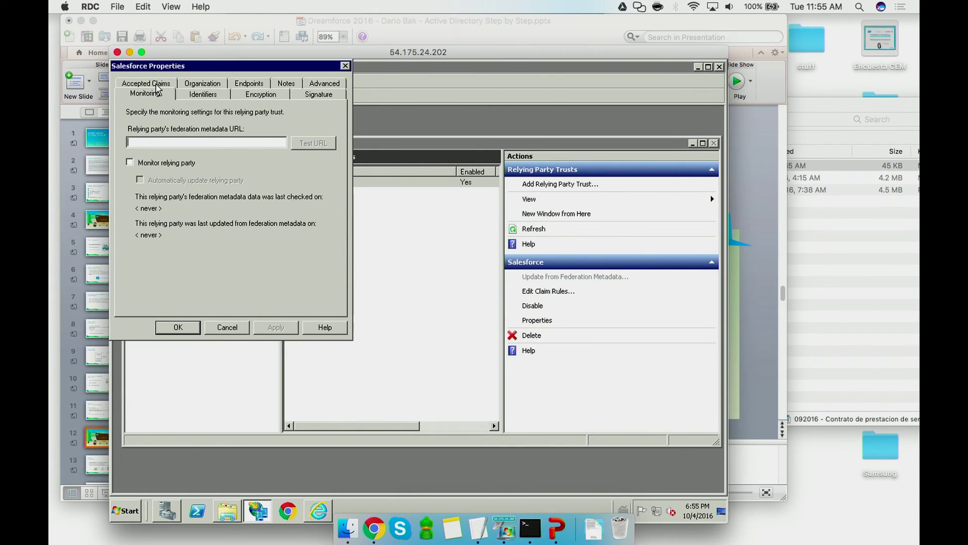
{"action": "left_click", "coordinate": [346, 66]}
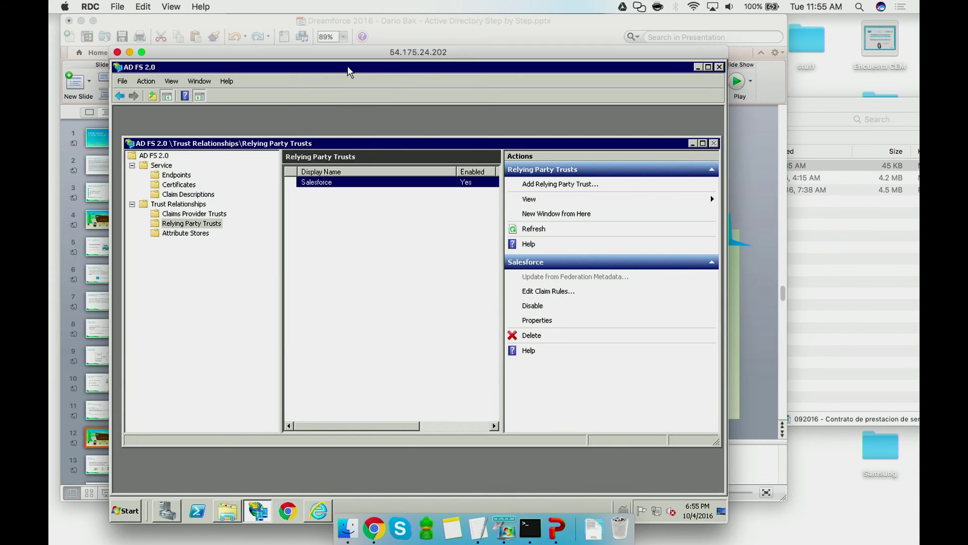
Step: Start adding a new relying party trust and choose to import its data from a file
{"action": "right_click", "coordinate": [177, 225]}
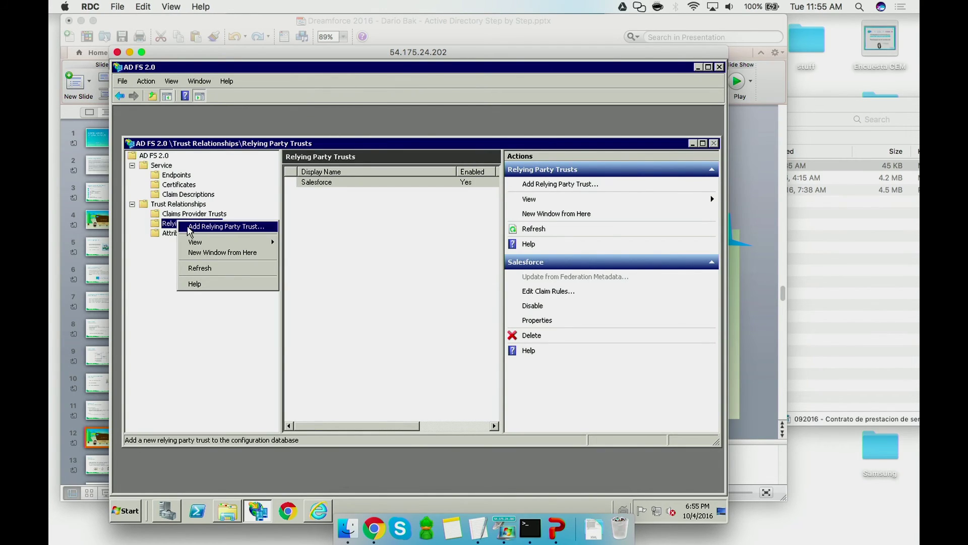
{"action": "left_click", "coordinate": [190, 228]}
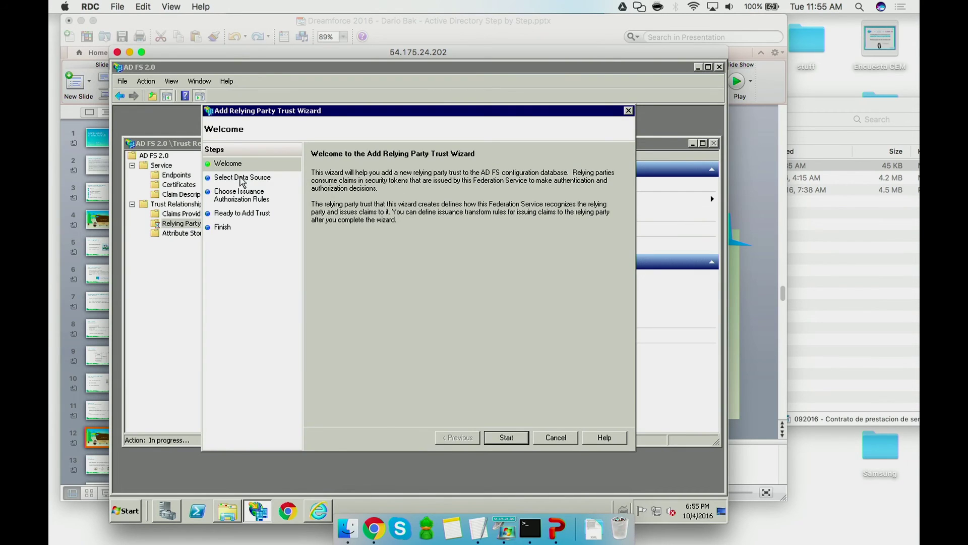
{"action": "left_click", "coordinate": [506, 437]}
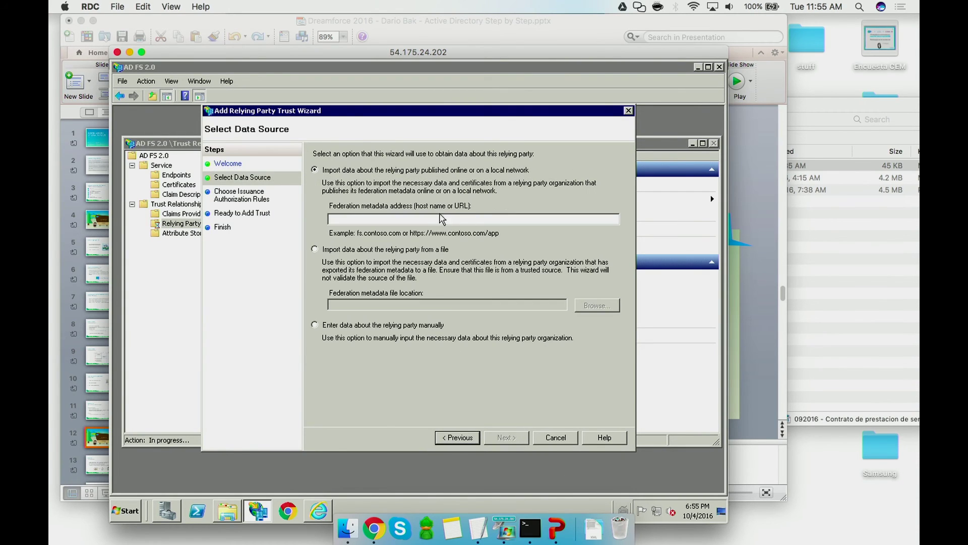
{"action": "left_click", "coordinate": [373, 249]}
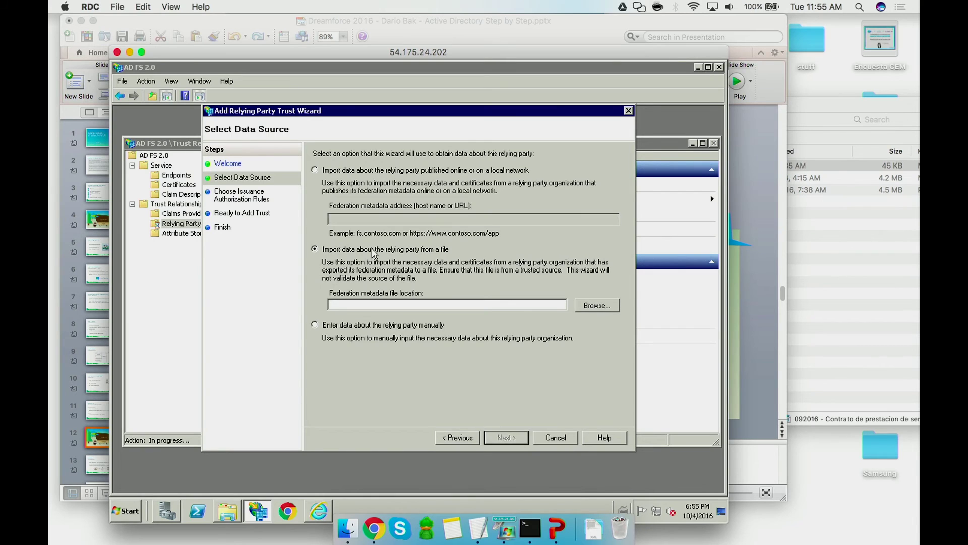
Step: Select the SAMLSP metadata XML file from the Downloads folder as the federation metadata file
{"action": "left_click", "coordinate": [585, 311]}
{"action": "left_click", "coordinate": [190, 207]}
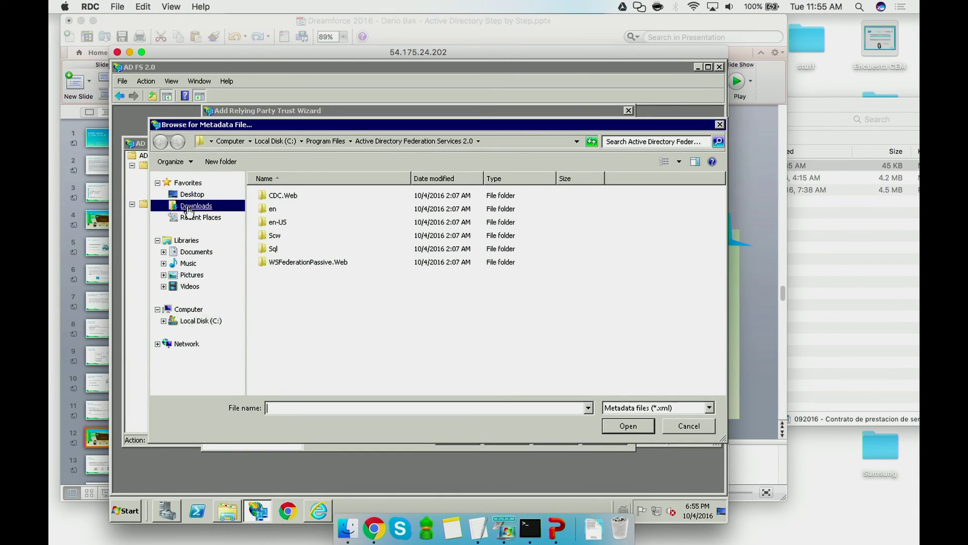
{"action": "right_click", "coordinate": [189, 211]}
{"action": "left_click", "coordinate": [181, 208]}
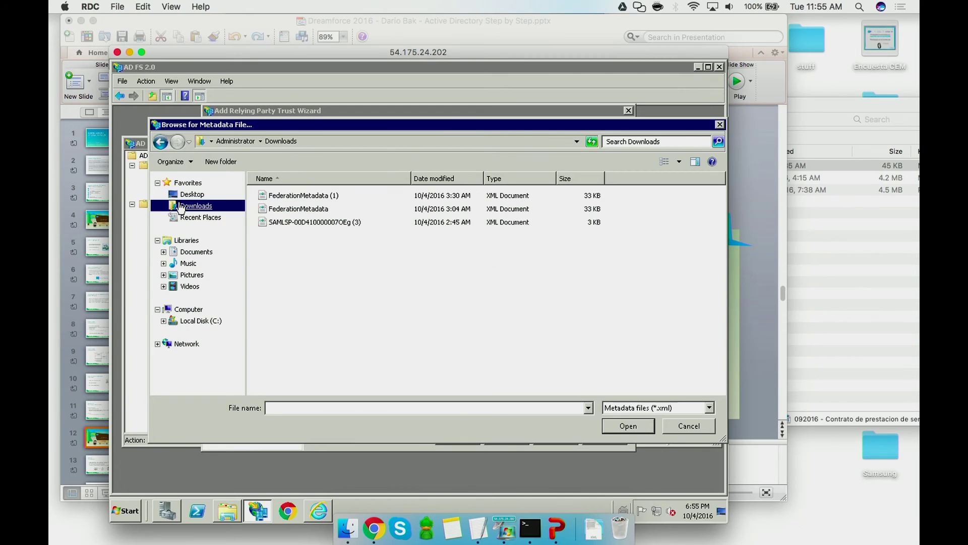
{"action": "double_click", "coordinate": [297, 223]}
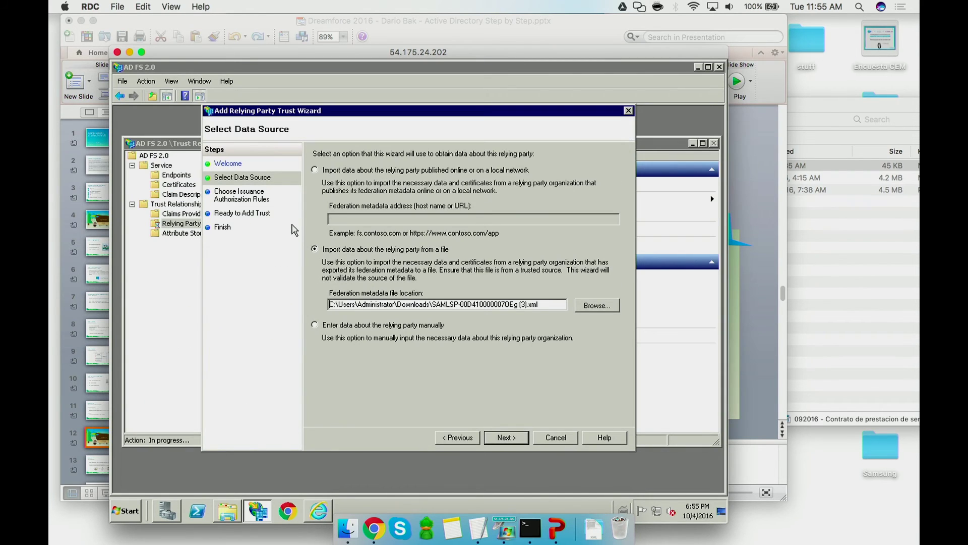
Step: Accept the metadata file, name the relying party trust sf, and continue to the issuance authorization rules
{"action": "left_click", "coordinate": [518, 437]}
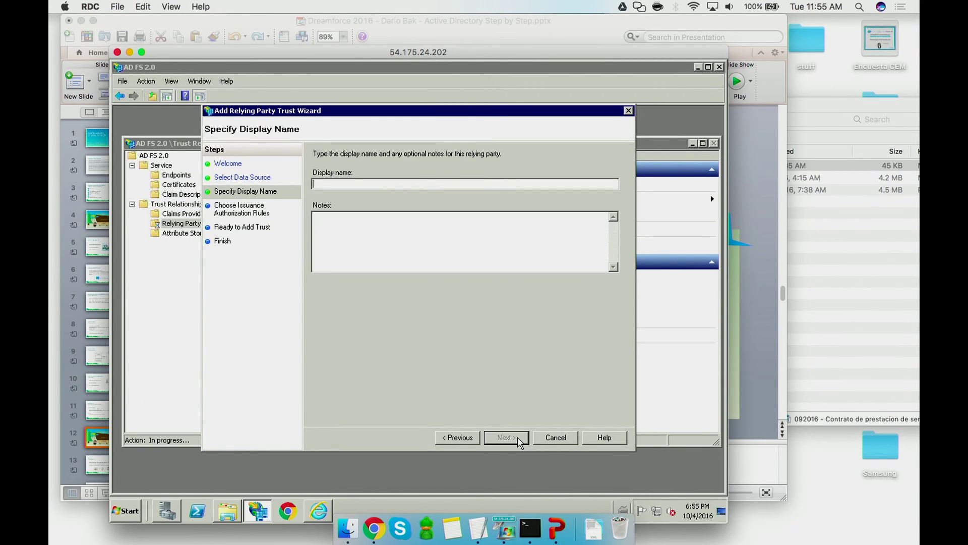
{"action": "type", "text": "sf"}
{"action": "left_click", "coordinate": [510, 436]}
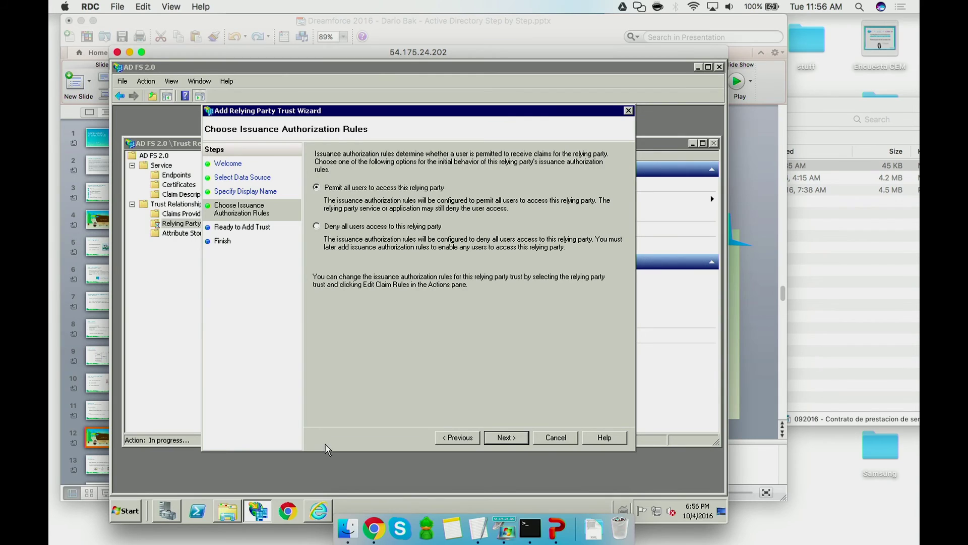
Step: Switch to the Salesforce user page in Chrome and examine the test user's Federation ID value
{"action": "right_click", "coordinate": [367, 527]}
{"action": "left_click", "coordinate": [368, 527]}
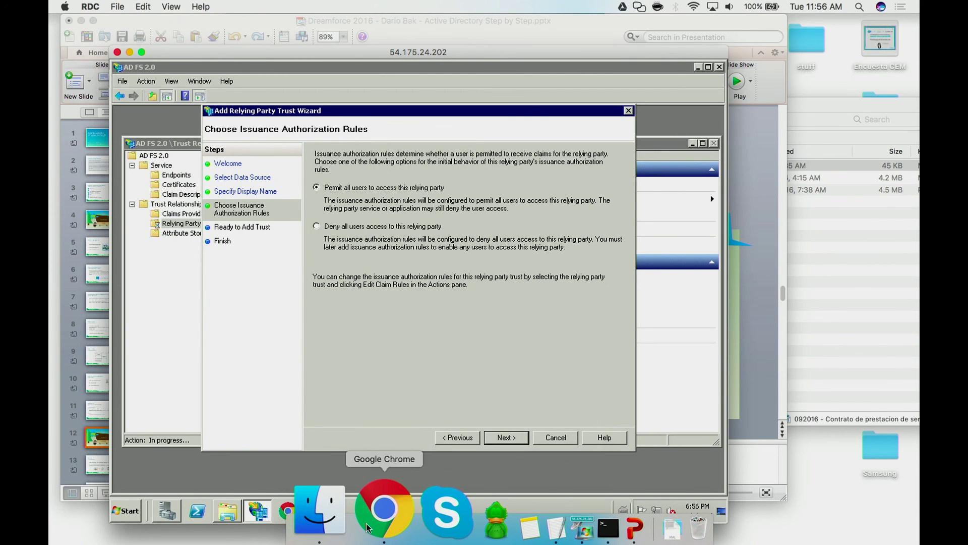
{"action": "left_click", "coordinate": [368, 527]}
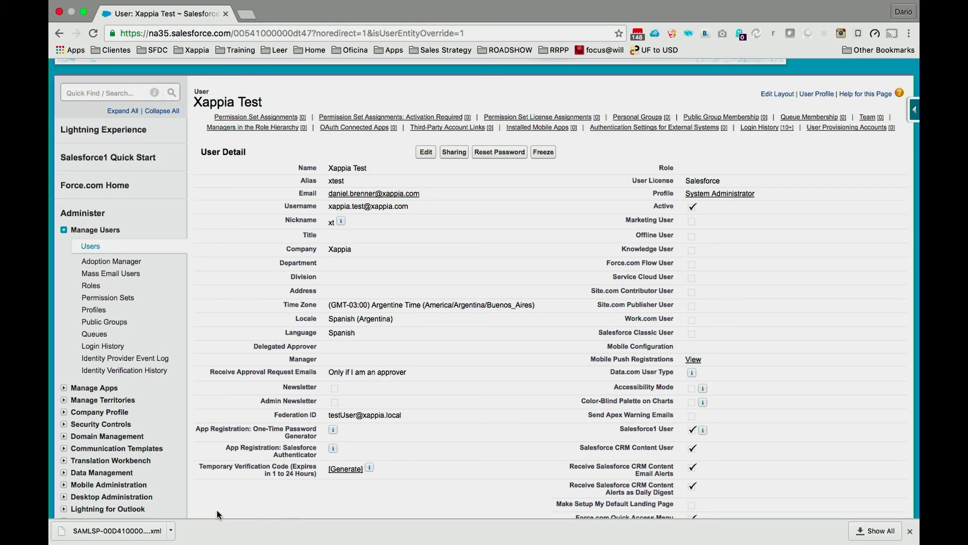
{"action": "left_click_drag", "start_coordinate": [265, 422], "coordinate": [420, 426]}
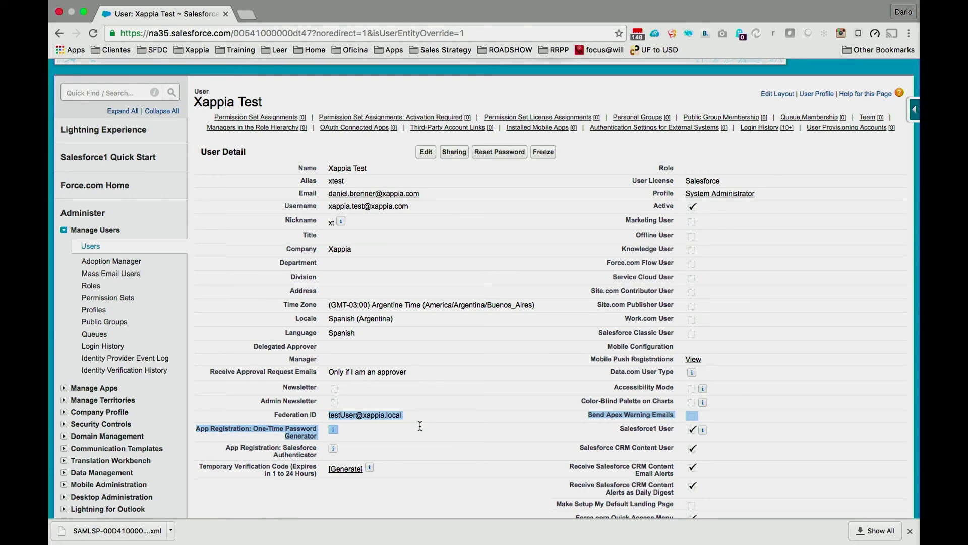
{"action": "left_click", "coordinate": [420, 426]}
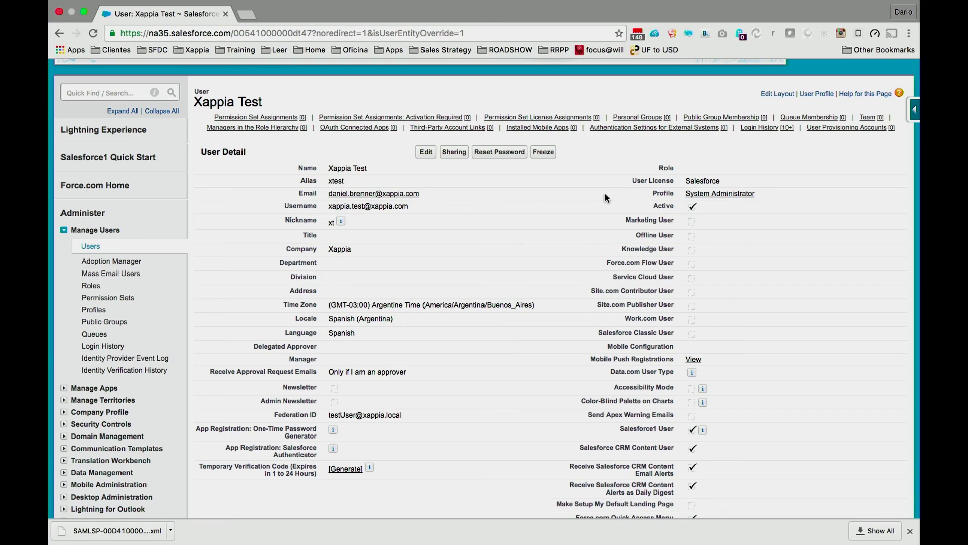
Step: Search the Salesforce setup for "my do" and open the My Domain page
{"action": "key", "text": "ctrl+Up"}
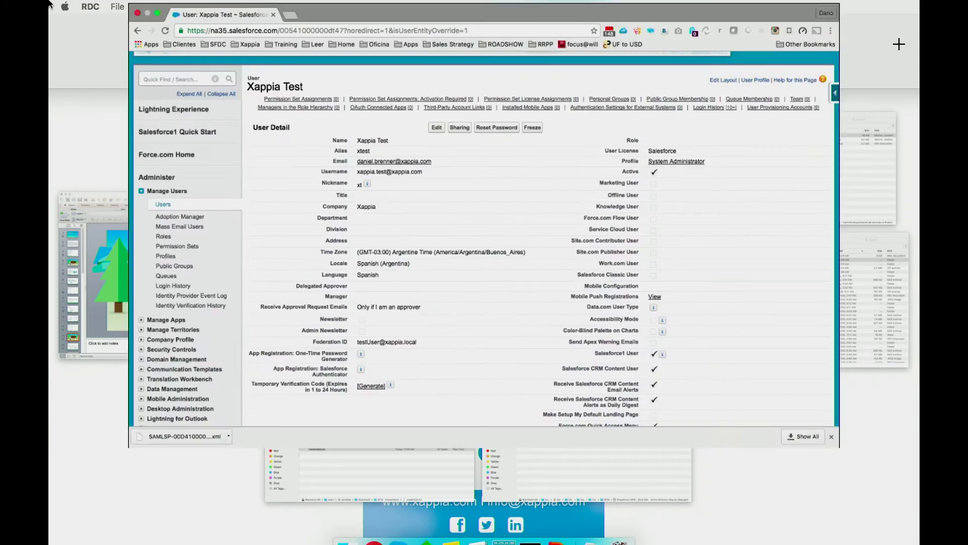
{"action": "left_click", "coordinate": [458, 47]}
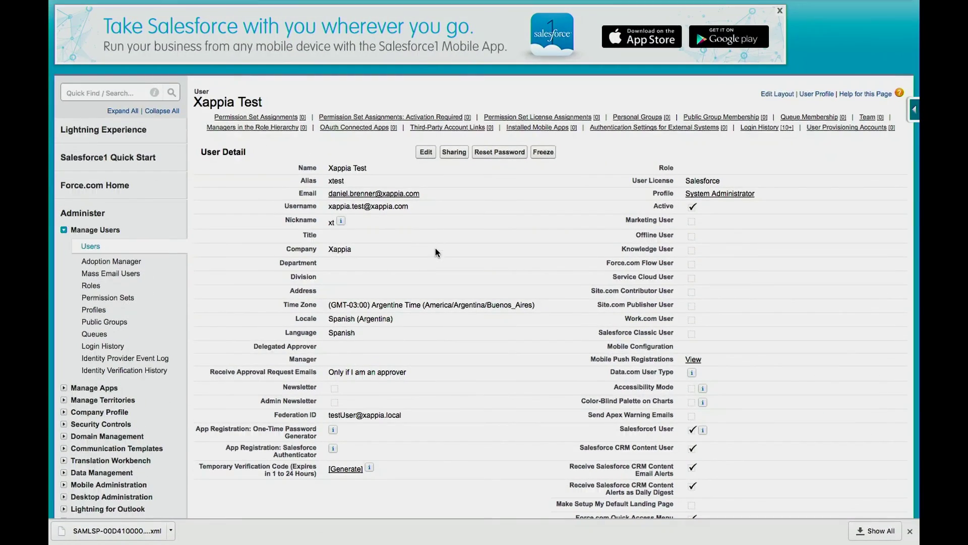
{"action": "scroll", "coordinate": [434, 248], "scroll_direction": "up", "scroll_amount": 3}
{"action": "right_click", "coordinate": [75, 159]}
{"action": "key", "text": "Escape"}
{"action": "left_click", "coordinate": [75, 160]}
{"action": "type", "text": "my do"}
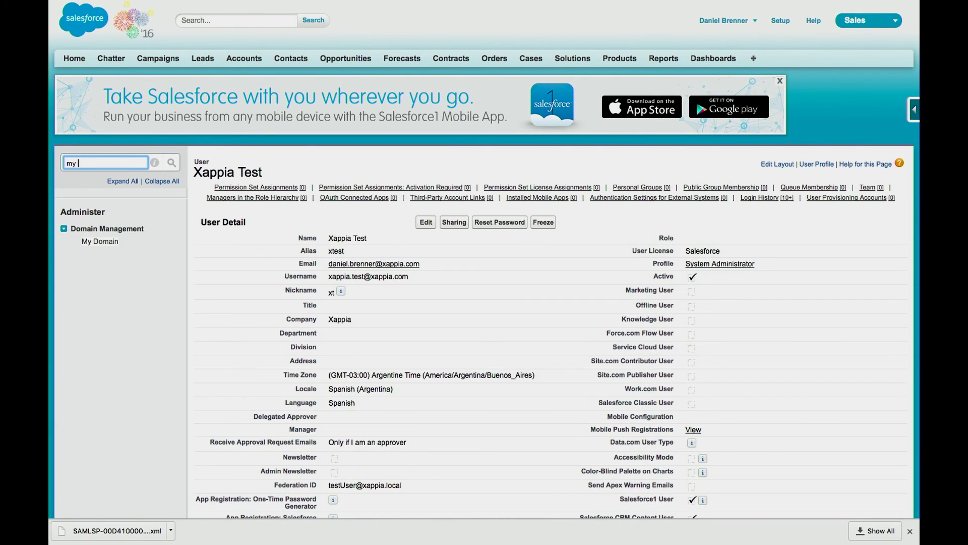
{"action": "left_click", "coordinate": [98, 241]}
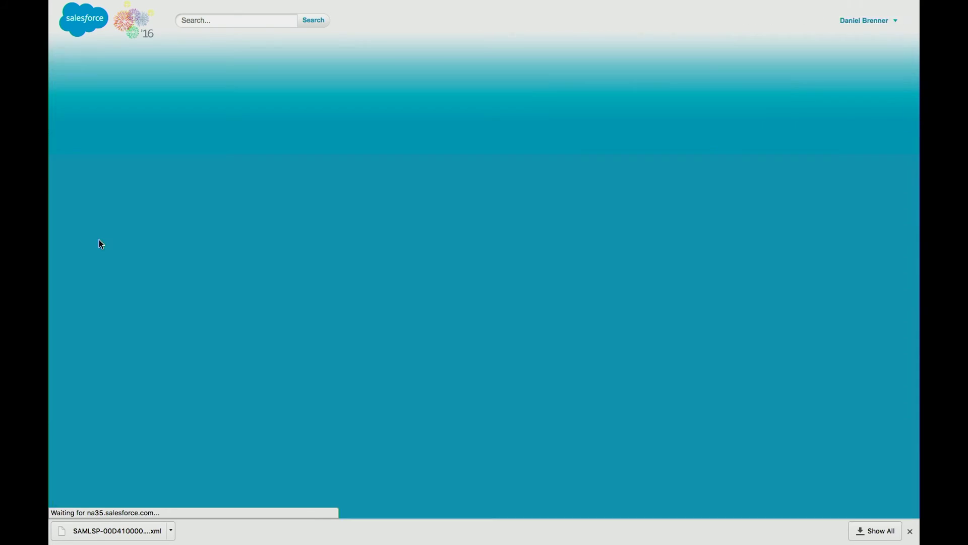
Step: Open My Domain's Authentication Configuration for editing, examine the authentication service options, and return to My Domain without saving
{"action": "scroll", "coordinate": [303, 364], "scroll_direction": "down", "scroll_amount": 3}
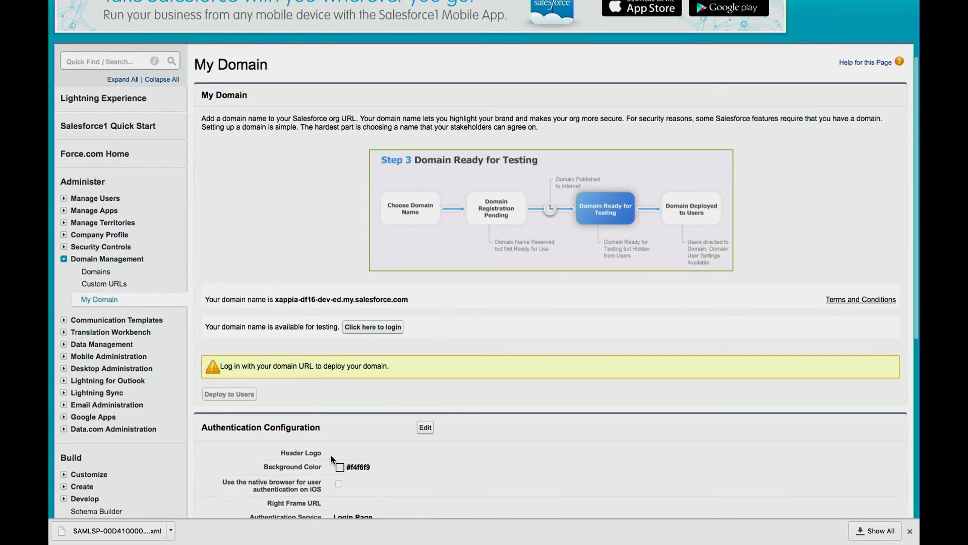
{"action": "scroll", "coordinate": [405, 412], "scroll_direction": "down", "scroll_amount": 3}
{"action": "left_click", "coordinate": [426, 432]}
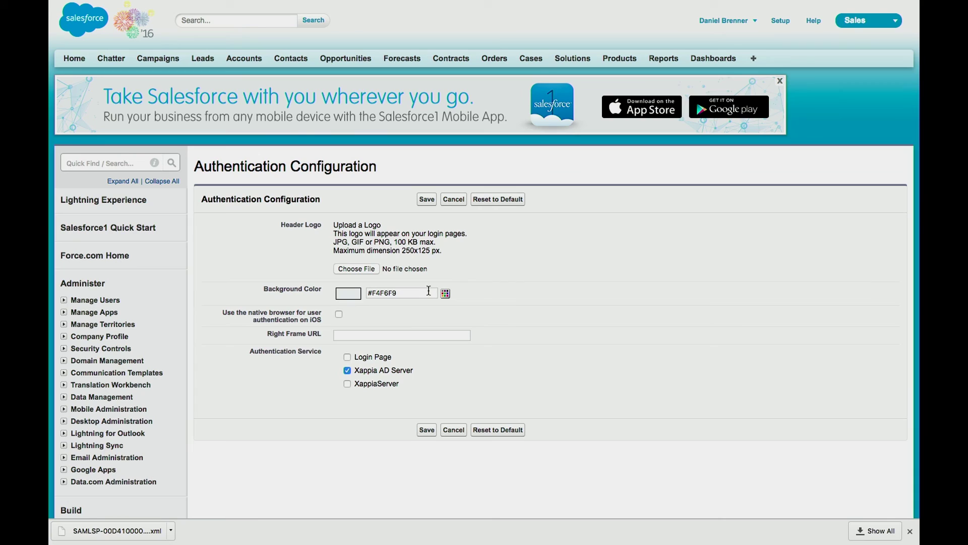
{"action": "left_click", "coordinate": [447, 207]}
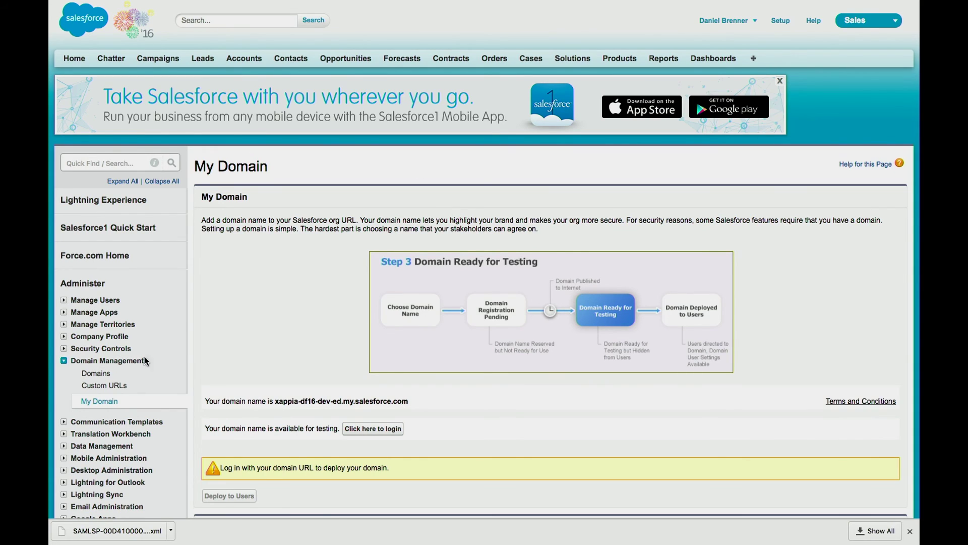
{"action": "left_click", "coordinate": [100, 402]}
Step: Dismiss the browser's downloads bar and switch to Remote Desktop Connection
{"action": "left_click", "coordinate": [910, 531]}
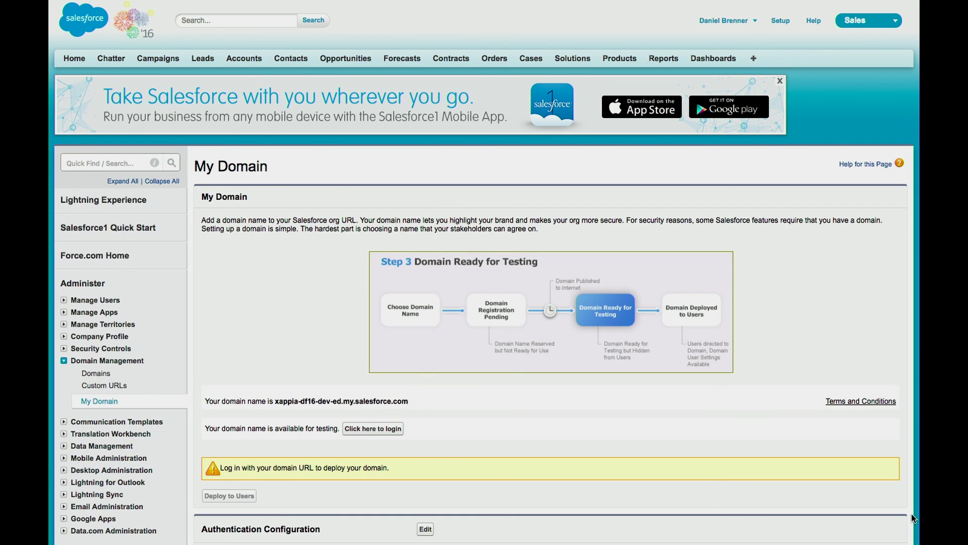
{"action": "key", "text": "super+Tab"}
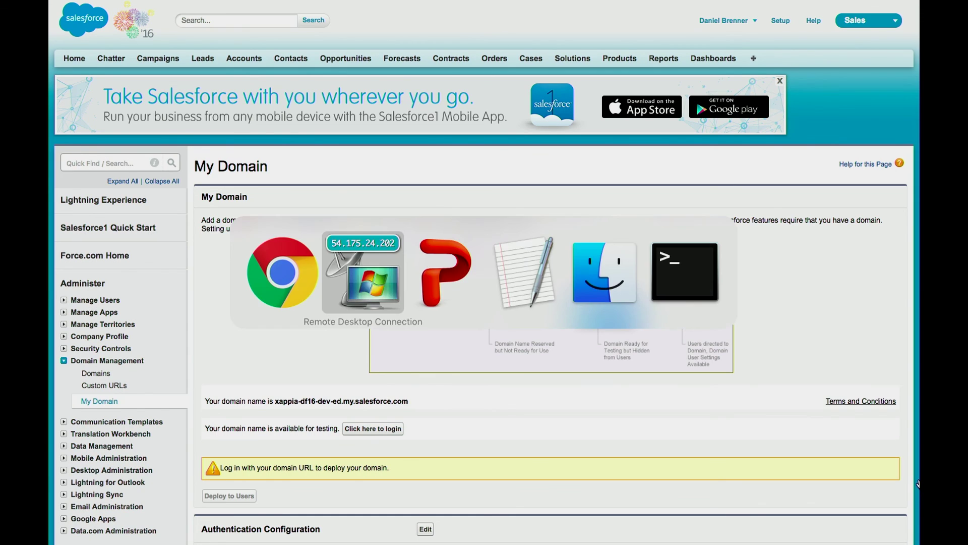